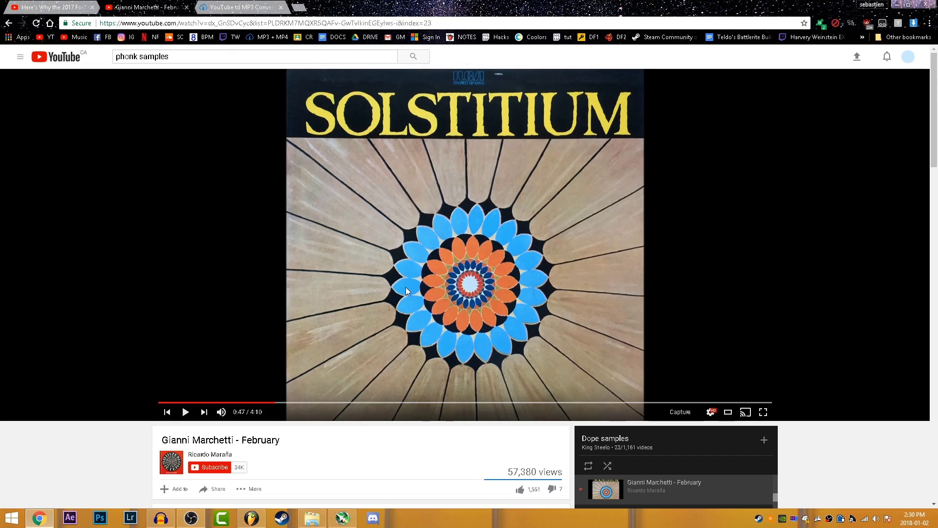
Step: Play the "Gianni Marchetti - February" video from the beginning to preview the sample, then pause it
{"action": "left_click_drag", "start_coordinate": [293, 442], "coordinate": [148, 439]}
{"action": "left_click", "coordinate": [308, 438]}
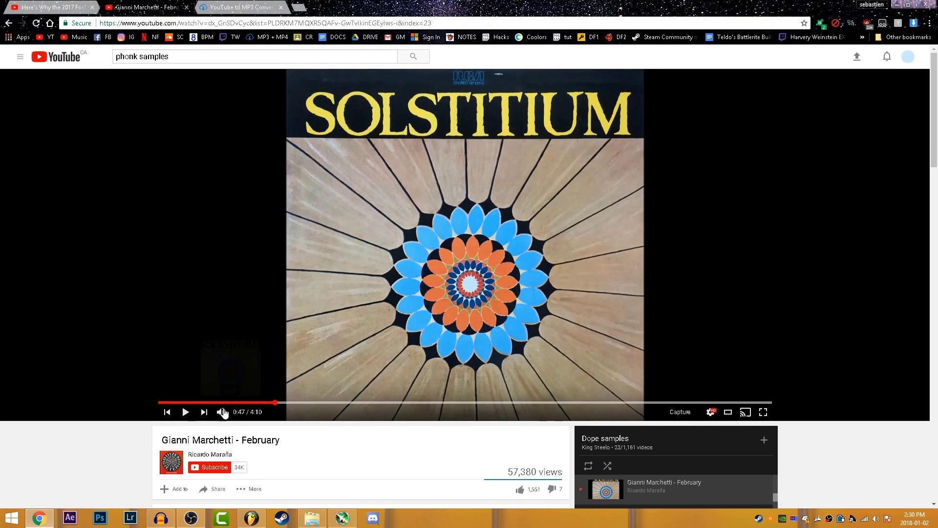
{"action": "left_click", "coordinate": [161, 402]}
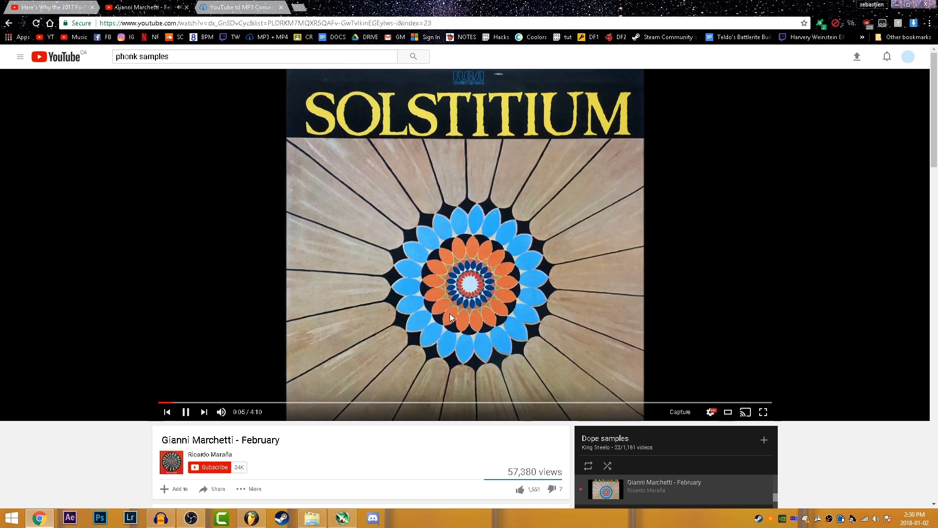
{"action": "left_click", "coordinate": [423, 319]}
Step: Switch to FL Studio and play the drum pattern in the channel rack, then stop playback
{"action": "left_click", "coordinate": [252, 517]}
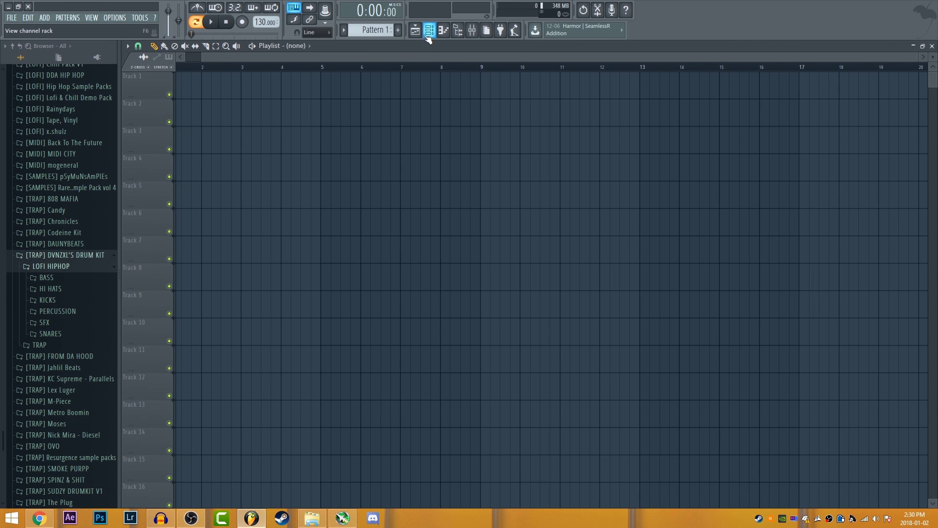
{"action": "left_click", "coordinate": [429, 32]}
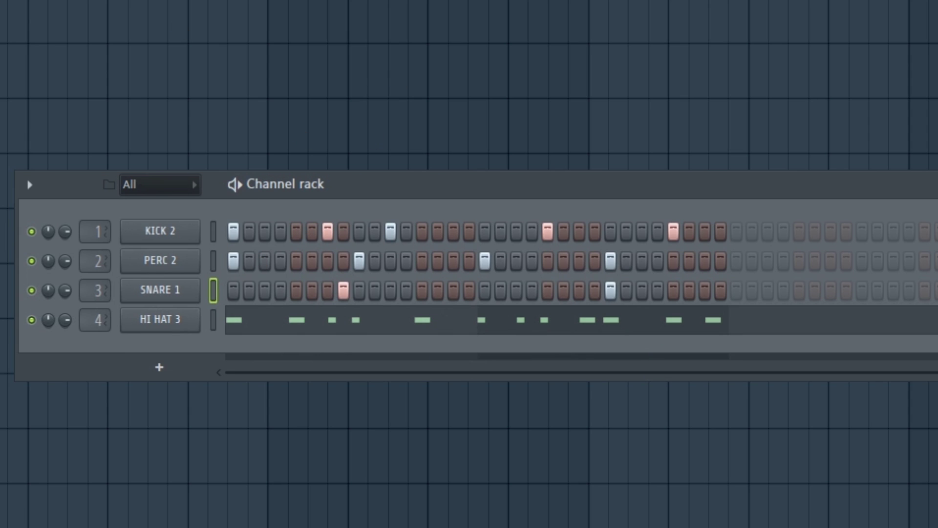
{"action": "key", "text": "space"}
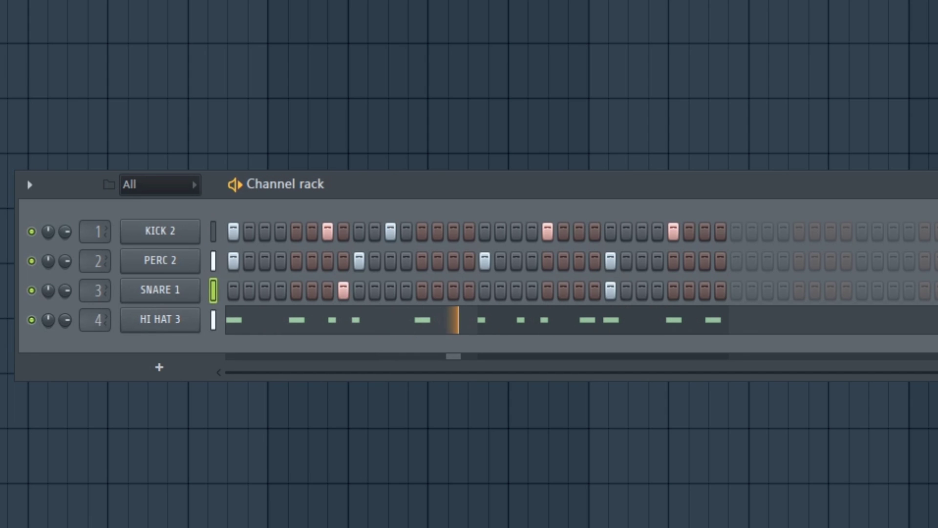
{"action": "key", "text": "space"}
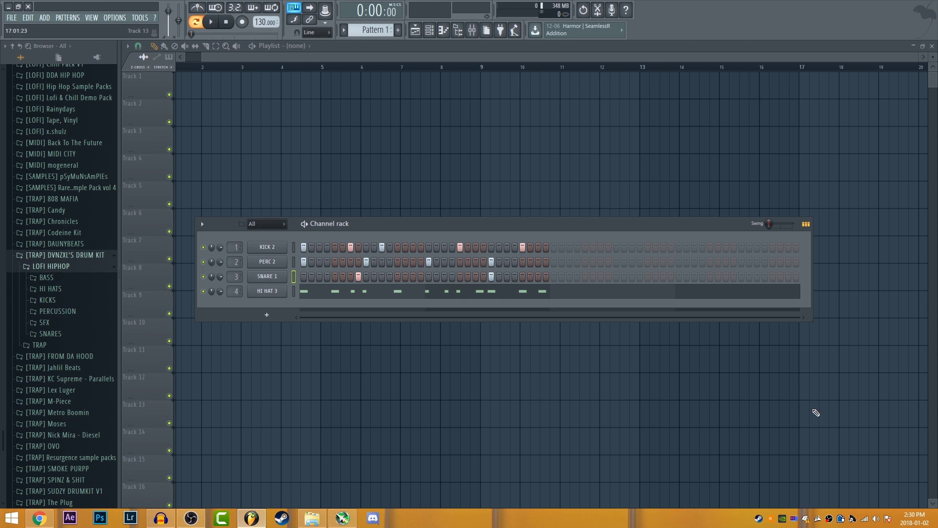
Step: Import the Gianni Marchetti - February audio file from the desktop into the FL Studio playlist at the start of Track 1
{"action": "left_click", "coordinate": [936, 519]}
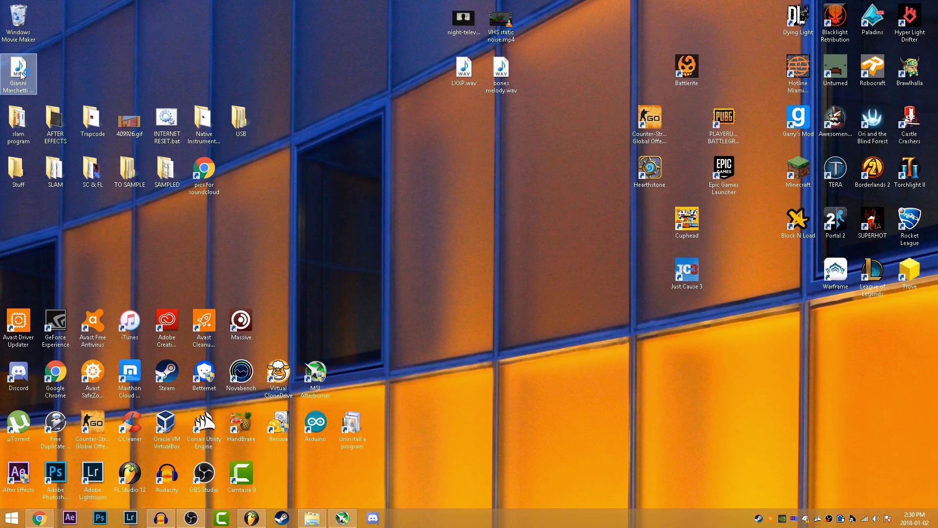
{"action": "left_click", "coordinate": [259, 518]}
{"action": "left_click_drag", "start_coordinate": [262, 517], "coordinate": [387, 157]}
{"action": "left_click_drag", "start_coordinate": [455, 170], "coordinate": [213, 84]}
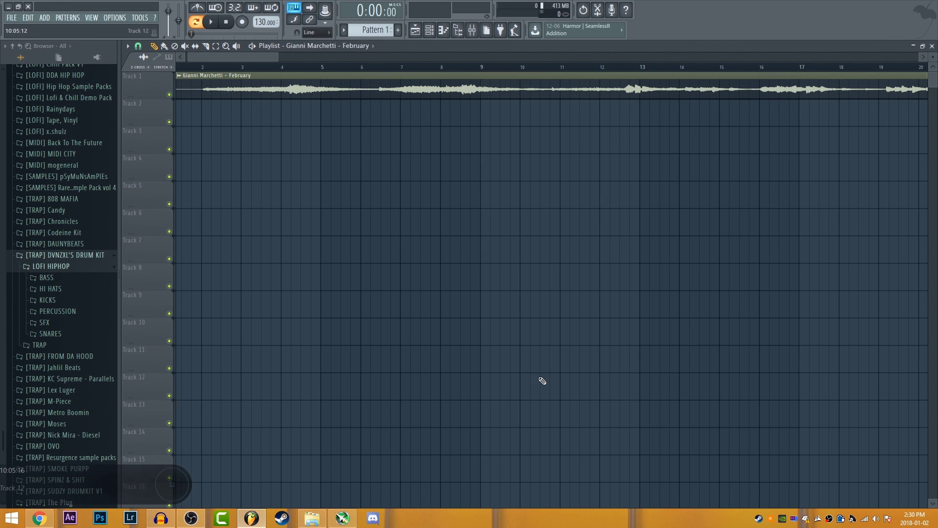
Step: Open the Gianni Marchetti - February clip's sample in the Edison audio editor
{"action": "double_click", "coordinate": [342, 87]}
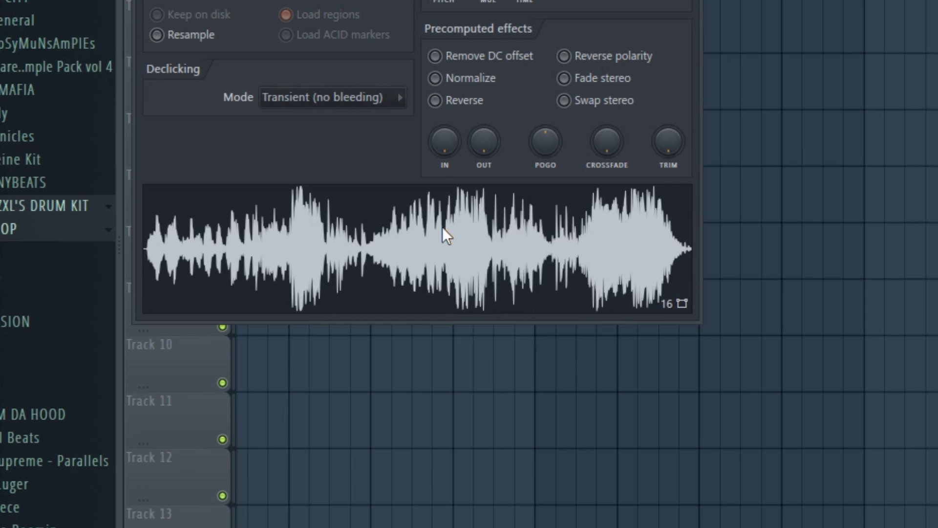
{"action": "right_click", "coordinate": [442, 228]}
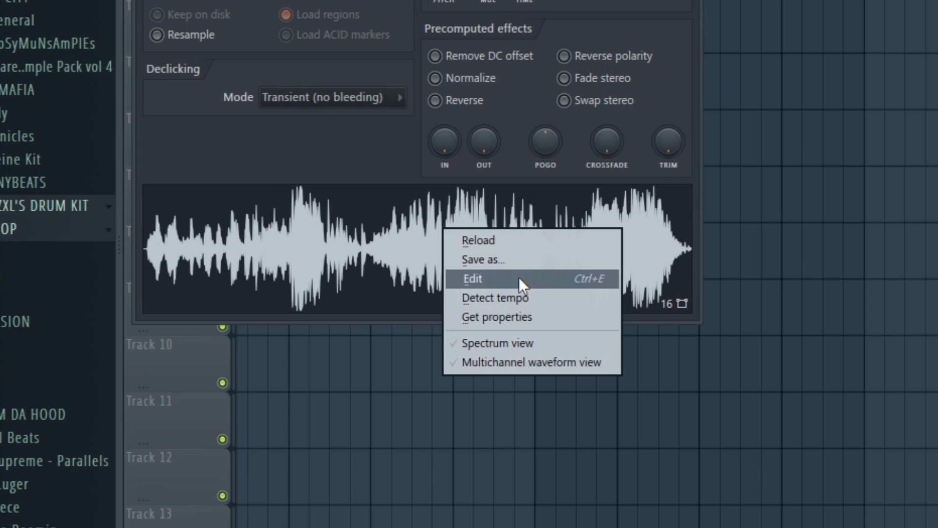
{"action": "left_click", "coordinate": [518, 277]}
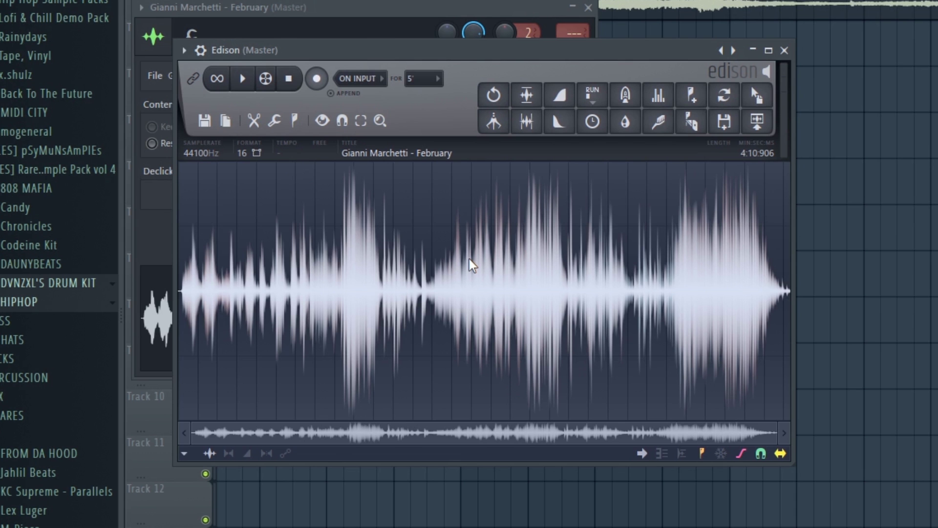
Step: Delete the silent lead-in of the waveform from 0:000 to 1:924
{"action": "scroll", "coordinate": [468, 257], "scroll_direction": "up", "scroll_amount": 4}
{"action": "scroll", "coordinate": [484, 291], "scroll_direction": "down", "scroll_amount": 5}
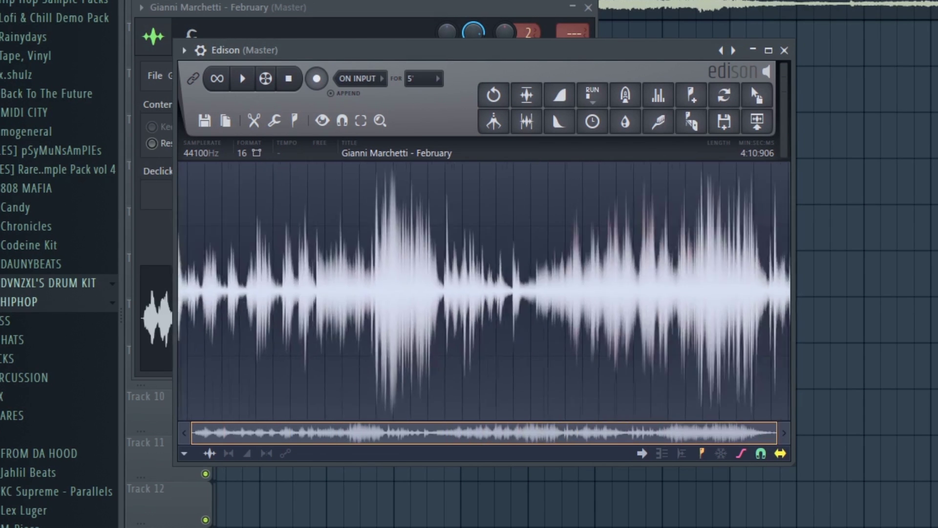
{"action": "scroll", "coordinate": [484, 290], "scroll_direction": "up", "scroll_amount": 5}
{"action": "scroll", "coordinate": [484, 290], "scroll_direction": "left", "scroll_amount": 5}
{"action": "scroll", "coordinate": [484, 290], "scroll_direction": "up", "scroll_amount": 4}
{"action": "scroll", "coordinate": [483, 290], "scroll_direction": "up", "scroll_amount": 2}
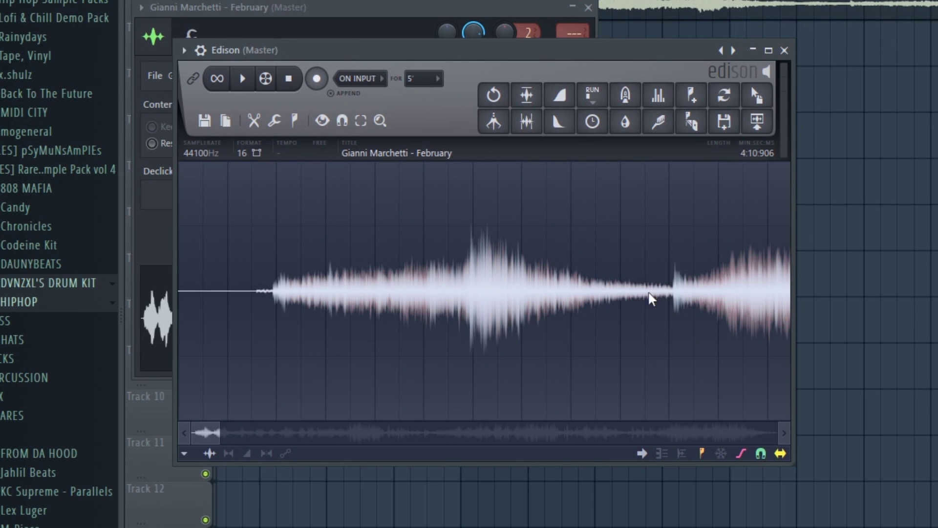
{"action": "left_click_drag", "start_coordinate": [202, 307], "coordinate": [154, 310]}
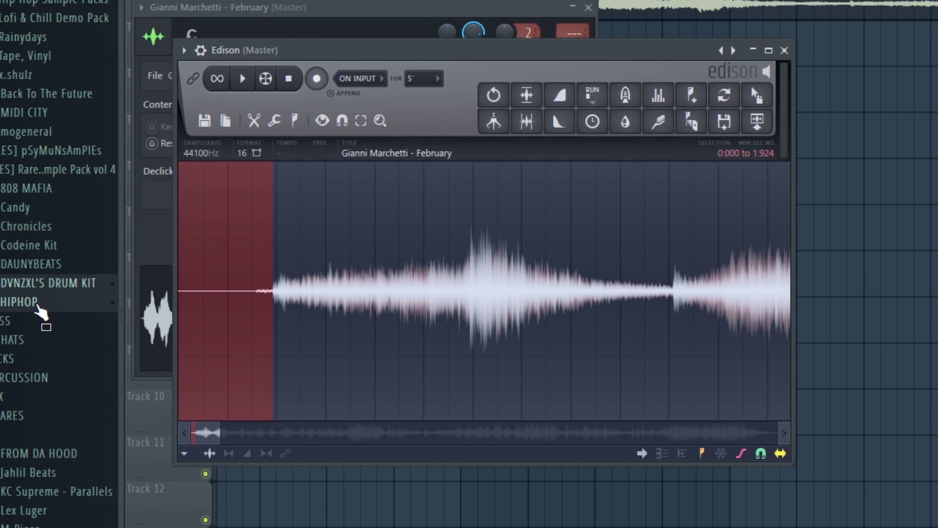
{"action": "key", "text": "Delete"}
Step: Trim a further short piece off the very beginning of the waveform
{"action": "scroll", "coordinate": [211, 295], "scroll_direction": "up", "scroll_amount": 4}
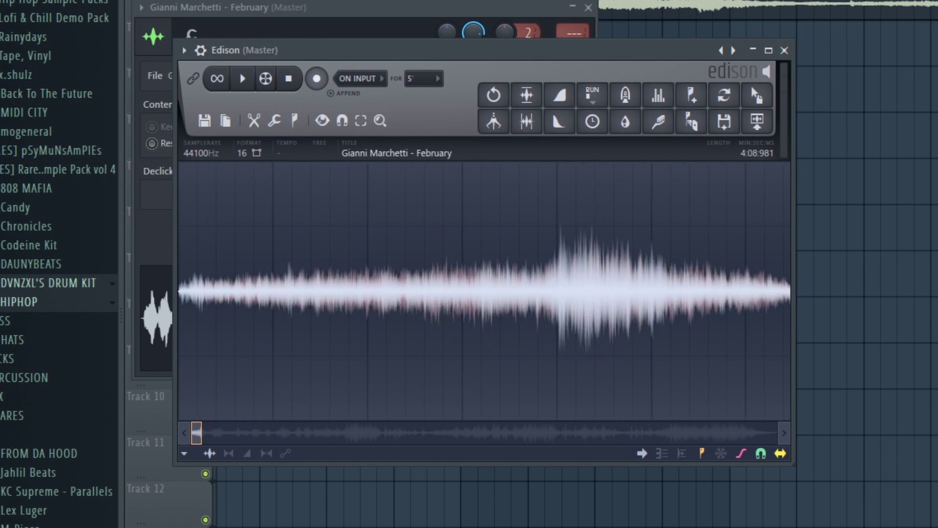
{"action": "left_click_drag", "start_coordinate": [205, 291], "coordinate": [180, 291]}
{"action": "key", "text": "Delete"}
{"action": "scroll", "coordinate": [194, 281], "scroll_direction": "down", "scroll_amount": 2}
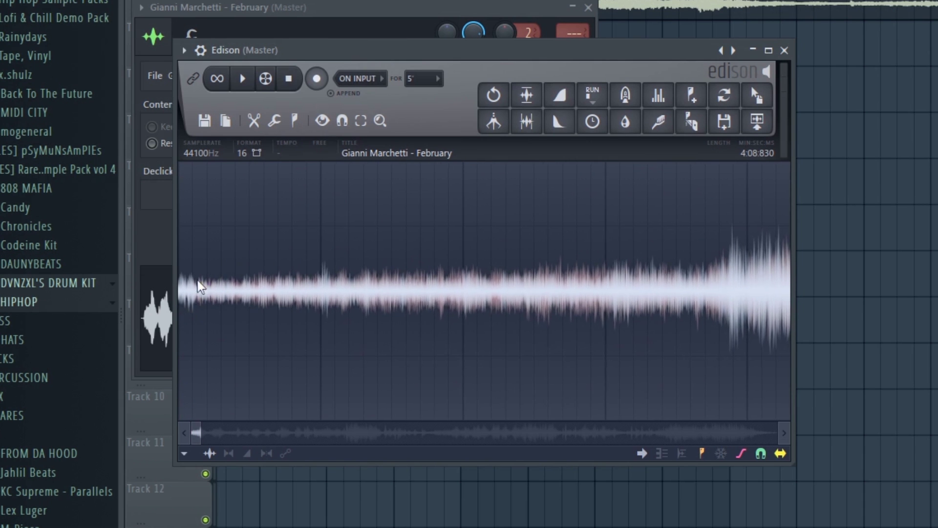
Step: Play the trimmed sample from its start through the first phrase, then stop it
{"action": "left_click", "coordinate": [244, 80]}
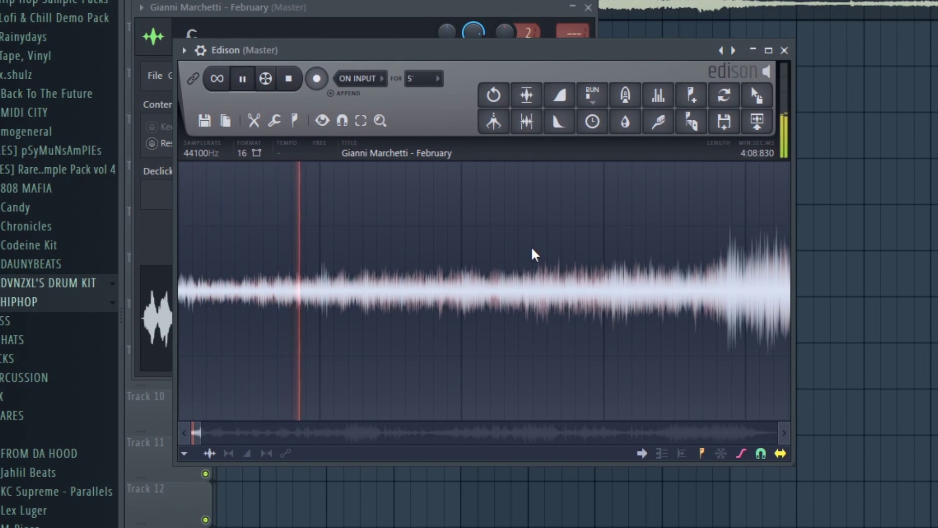
{"action": "scroll", "coordinate": [533, 246], "scroll_direction": "down", "scroll_amount": 2}
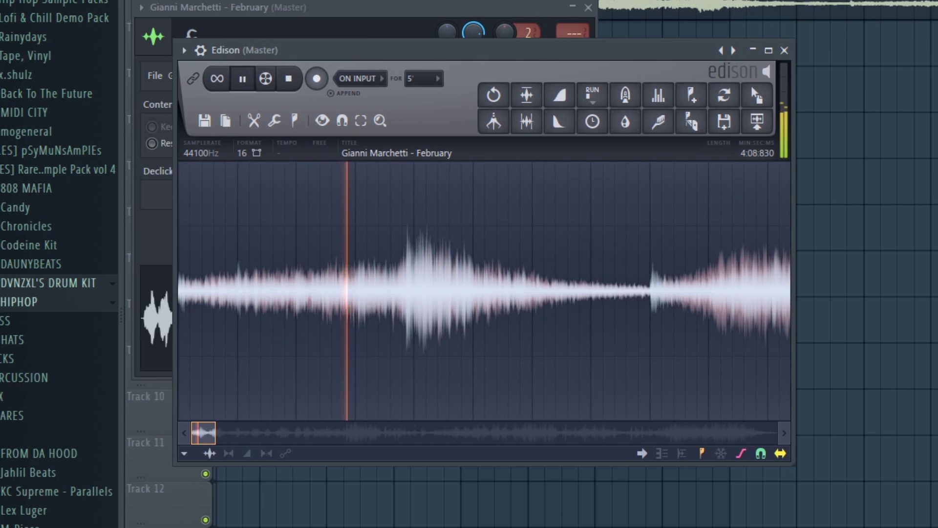
{"action": "scroll", "coordinate": [533, 248], "scroll_direction": "up", "scroll_amount": 1}
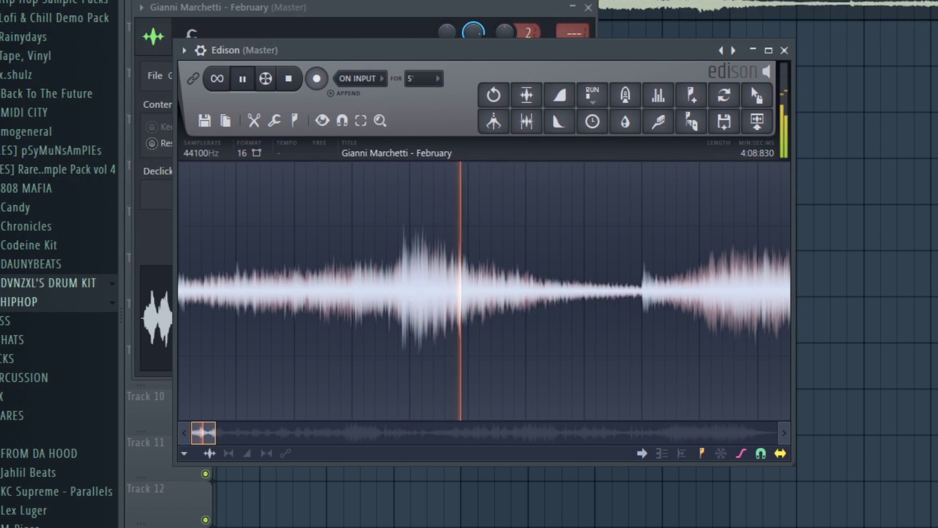
{"action": "scroll", "coordinate": [533, 248], "scroll_direction": "down", "scroll_amount": 1}
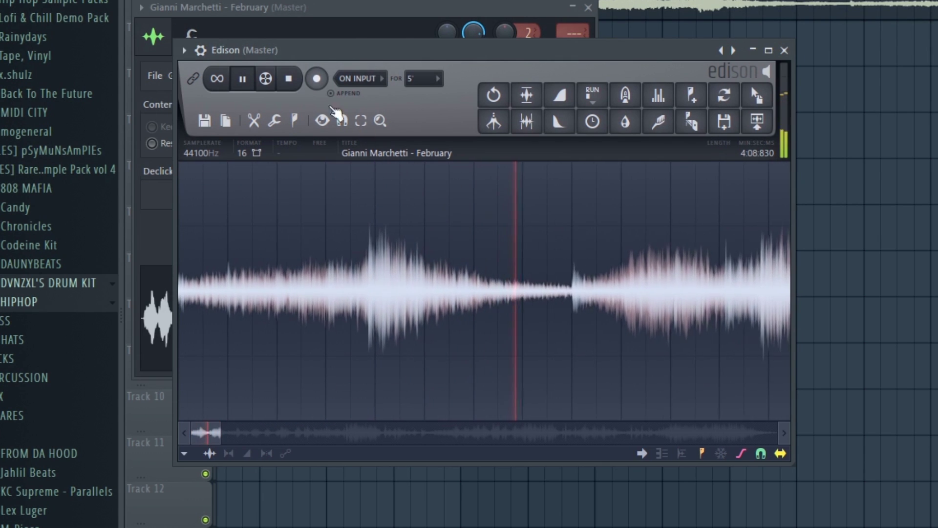
{"action": "left_click", "coordinate": [289, 79]}
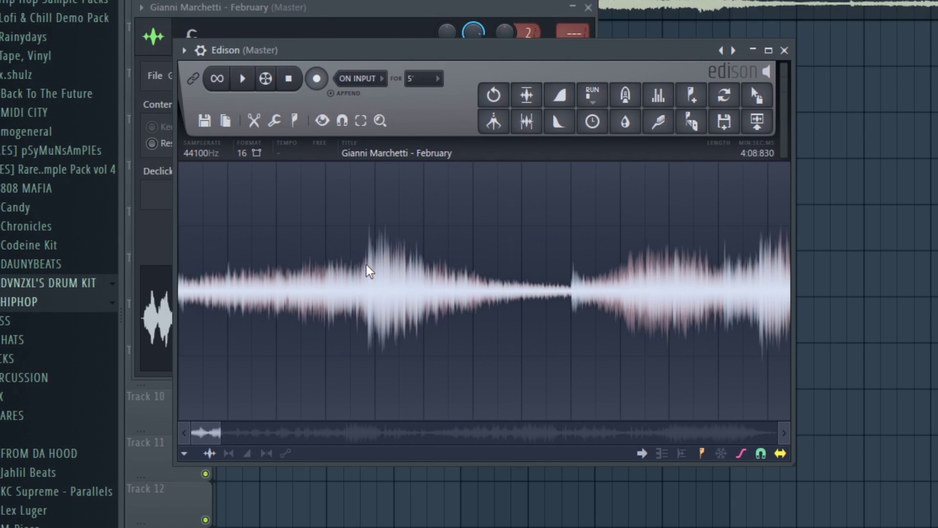
Step: Select the waveform from 0:000 to 16:028 and place that selection as a new clip on playlist Track 3
{"action": "scroll", "coordinate": [455, 235], "scroll_direction": "down", "scroll_amount": 3}
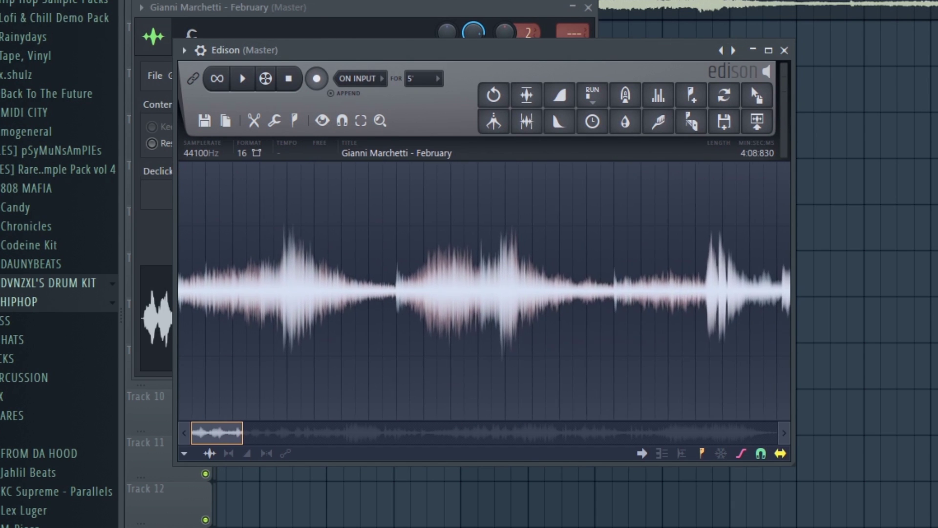
{"action": "scroll", "coordinate": [434, 249], "scroll_direction": "up", "scroll_amount": 1}
{"action": "scroll", "coordinate": [436, 256], "scroll_direction": "down", "scroll_amount": 3}
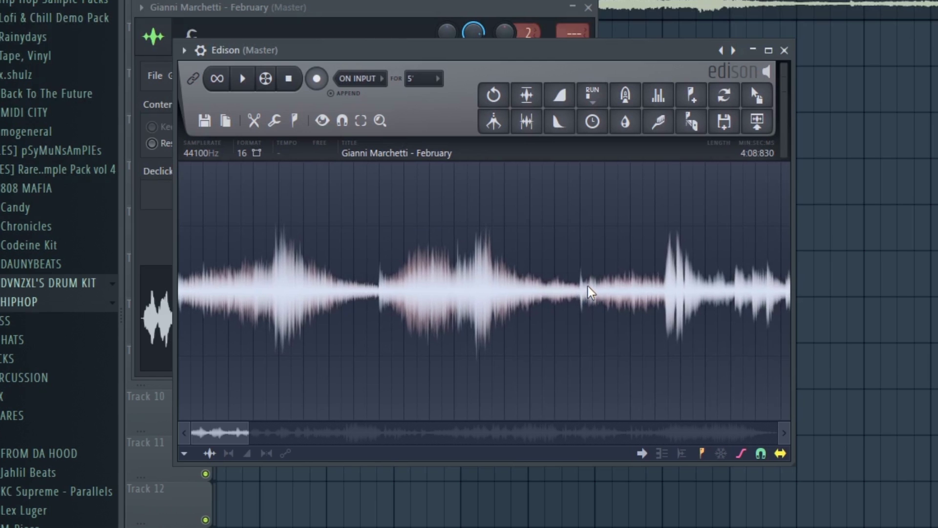
{"action": "left_click_drag", "start_coordinate": [580, 281], "coordinate": [71, 292]}
{"action": "scroll", "coordinate": [421, 289], "scroll_direction": "up", "scroll_amount": 5}
{"action": "scroll", "coordinate": [421, 289], "scroll_direction": "up", "scroll_amount": 4}
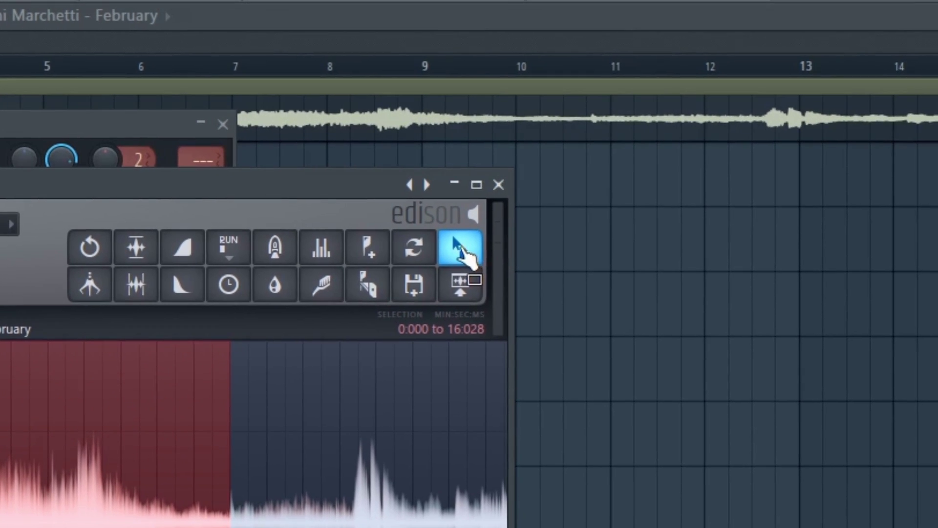
{"action": "left_click_drag", "start_coordinate": [460, 249], "coordinate": [738, 267]}
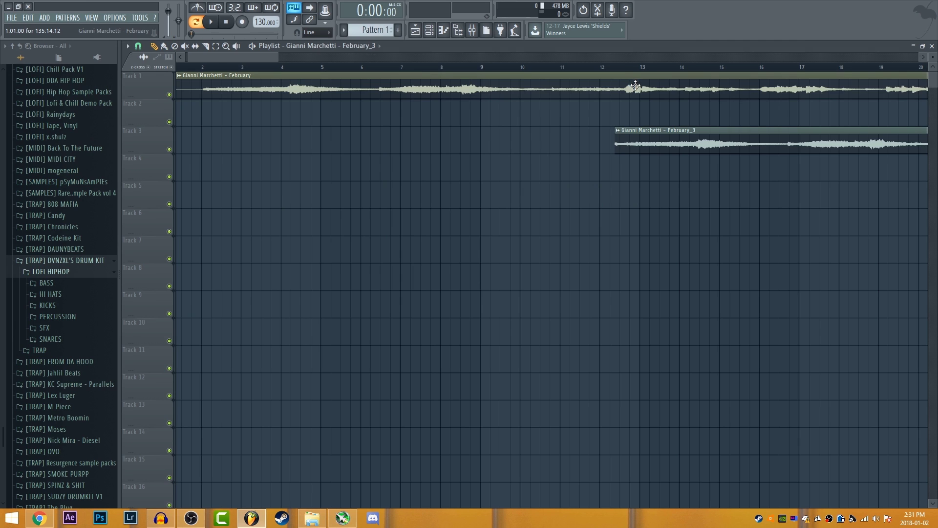
Step: Delete the full-length clip from Track 1 and move the trimmed clip to the start of Track 1
{"action": "right_click", "coordinate": [635, 86]}
{"action": "left_click_drag", "start_coordinate": [682, 141], "coordinate": [174, 39]}
{"action": "left_click_drag", "start_coordinate": [738, 57], "coordinate": [697, 57]}
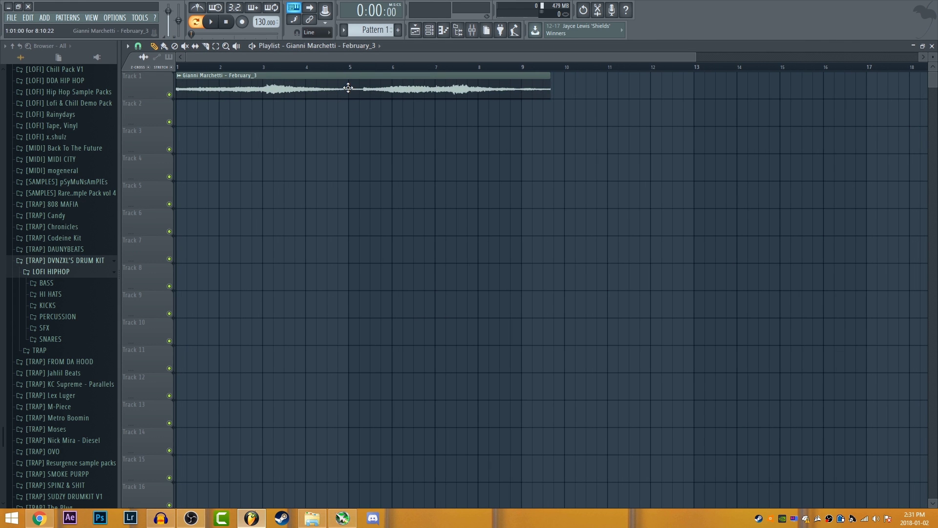
Step: Set the trimmed clip's time stretching mode to Auto and close its channel settings
{"action": "double_click", "coordinate": [348, 88]}
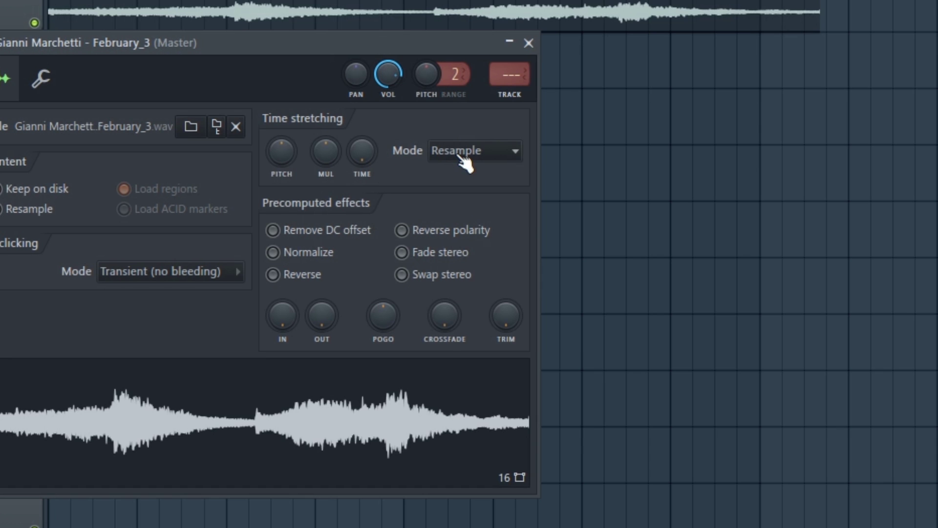
{"action": "left_click", "coordinate": [375, 157]}
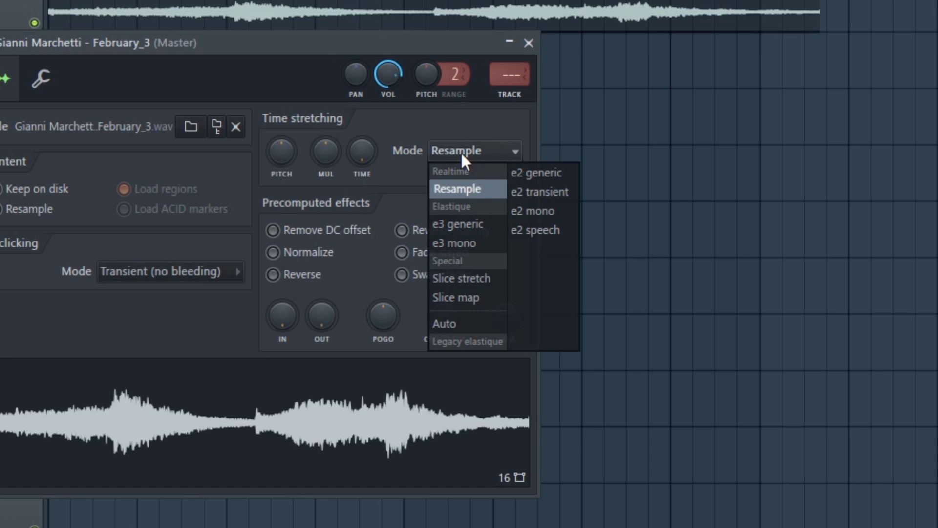
{"action": "left_click", "coordinate": [477, 325]}
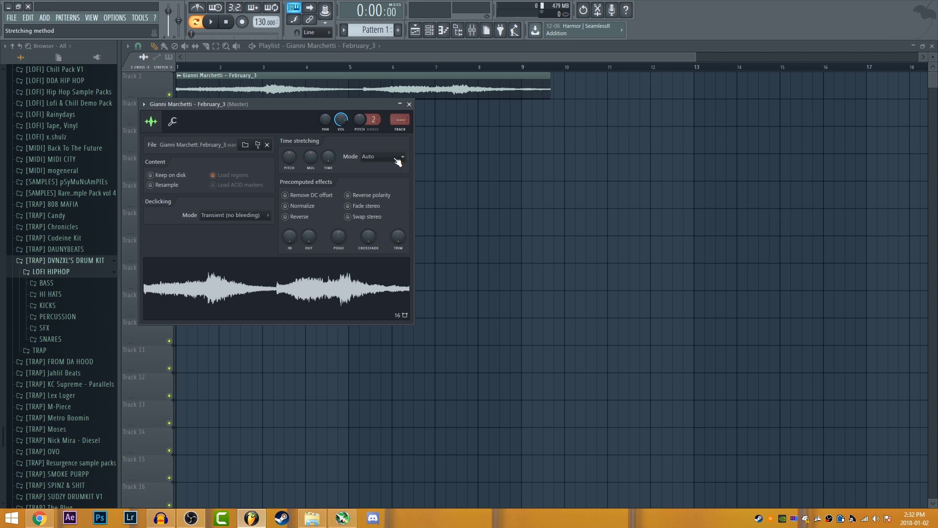
{"action": "left_click", "coordinate": [410, 104]}
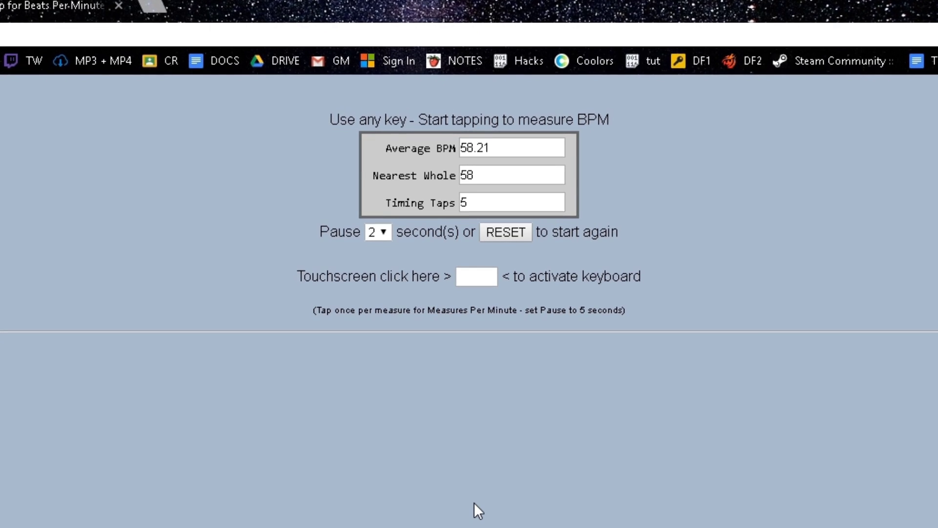
Step: Tap along to the sample's beat on the all8.com BPM page to measure its tempo
{"action": "key", "text": "space"}
{"action": "key", "text": "space"}
{"action": "key", "text": "space"}
{"action": "key", "text": "space"}
{"action": "key", "text": "space"}
{"action": "key", "text": "space"}
{"action": "key", "text": "space"}
{"action": "key", "text": "space"}
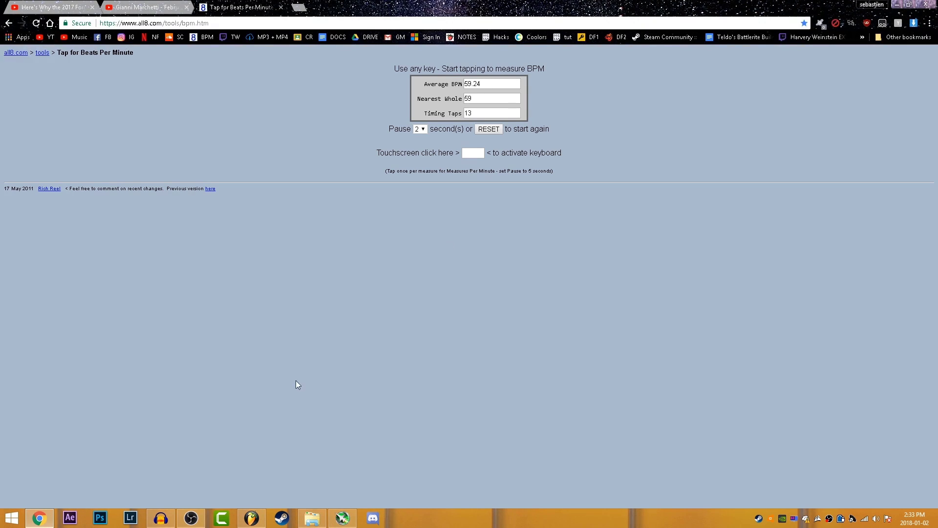
Step: Switch back to FL Studio and set the project tempo to 120 BPM
{"action": "left_click", "coordinate": [251, 517]}
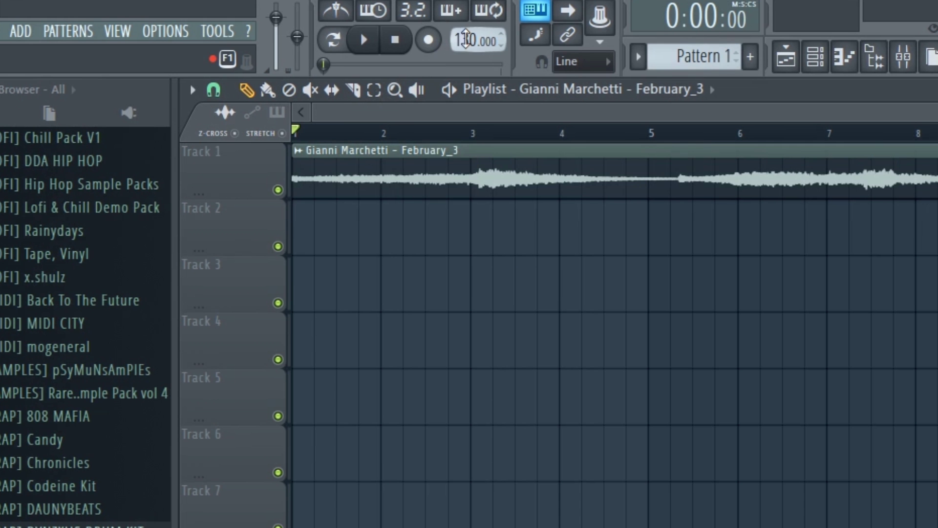
{"action": "left_click_drag", "start_coordinate": [261, 21], "coordinate": [261, 28]}
{"action": "left_click_drag", "start_coordinate": [460, 41], "coordinate": [460, 40]}
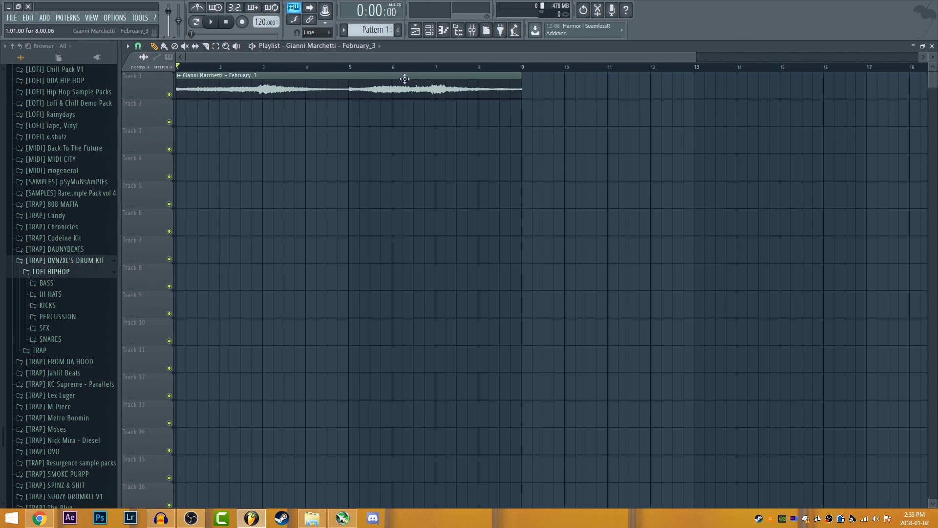
Step: Play the sample clip in the playlist at the new tempo, then stop playback
{"action": "mouse_move", "coordinate": [696, 57]}
{"action": "left_mouse_down"}
{"action": "mouse_move", "coordinate": [751, 57]}
{"action": "mouse_move", "coordinate": [704, 57]}
{"action": "left_mouse_up"}
{"action": "left_click", "coordinate": [210, 22]}
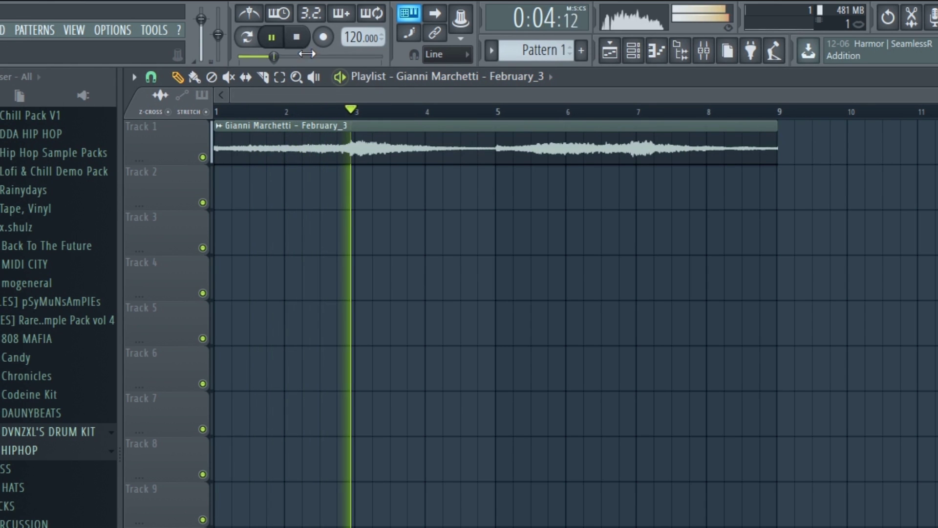
{"action": "left_click", "coordinate": [295, 40]}
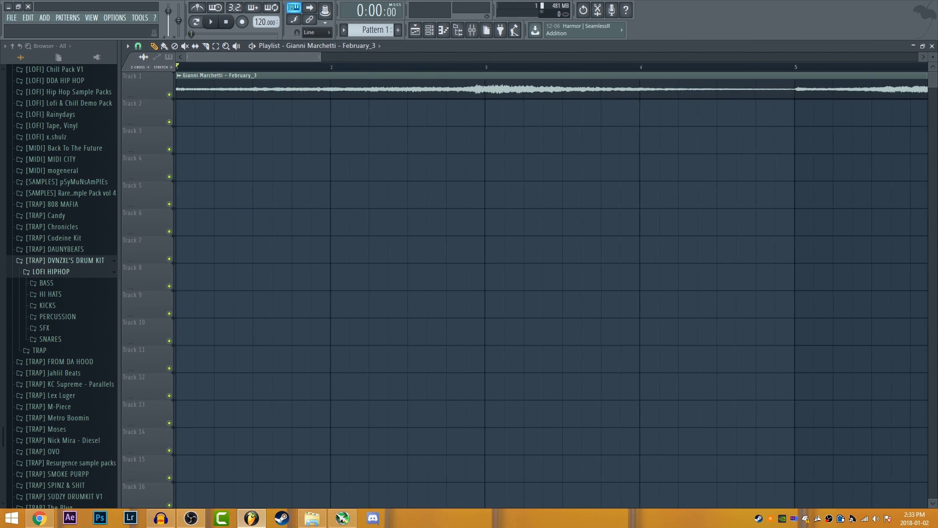
Step: Set the playlist's snap resolution to 1/4 beat
{"action": "left_click_drag", "start_coordinate": [319, 57], "coordinate": [313, 57]}
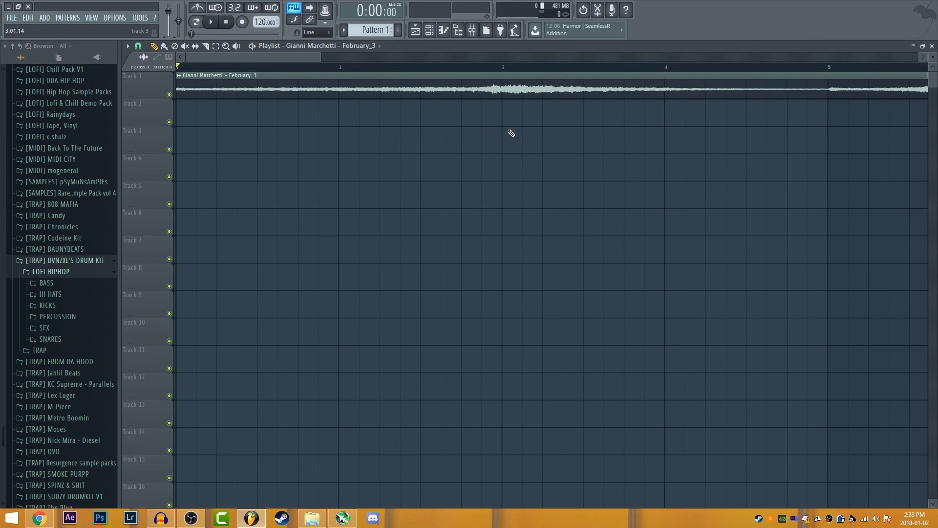
{"action": "left_click", "coordinate": [127, 45]}
{"action": "left_click", "coordinate": [138, 46]}
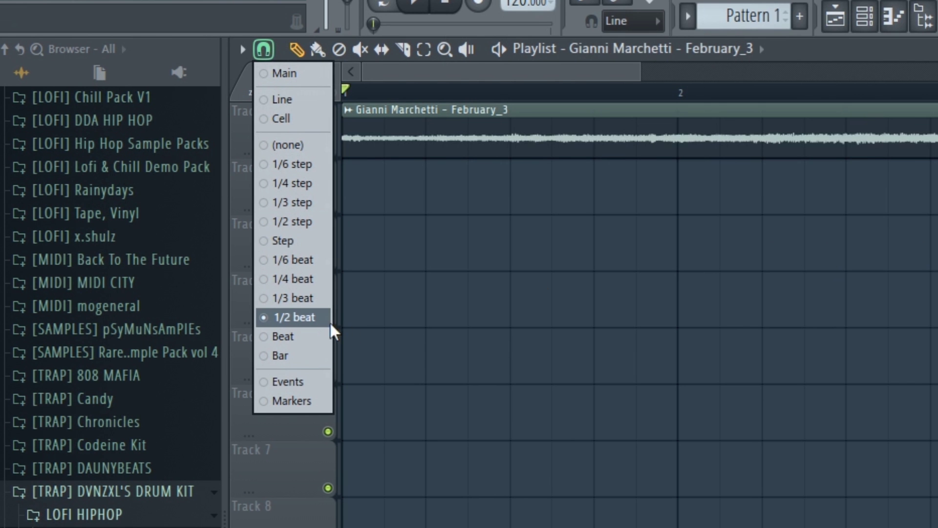
{"action": "left_click", "coordinate": [300, 284]}
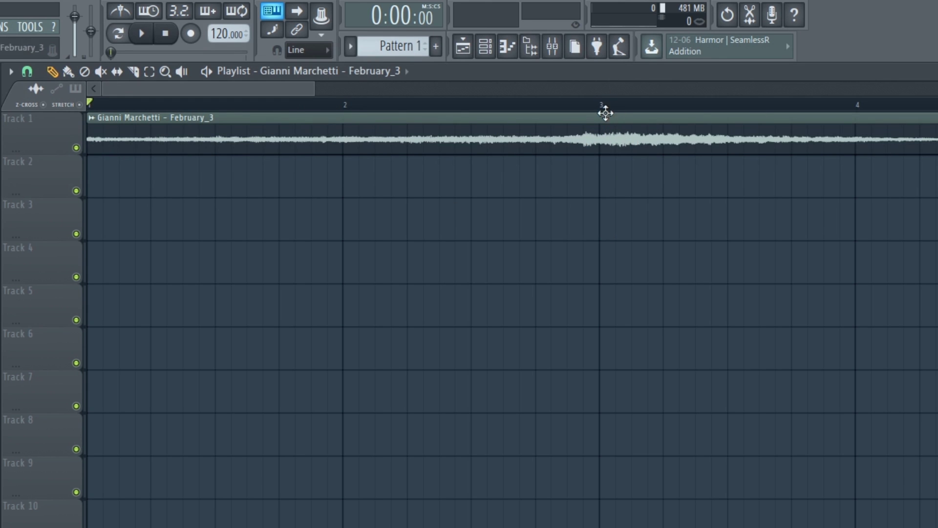
Step: Slice the sample clip just before bar 3, where the waveform gets louder, and align the later part to bar 3
{"action": "left_click_drag", "start_coordinate": [312, 89], "coordinate": [332, 89]}
{"action": "left_click", "coordinate": [135, 72]}
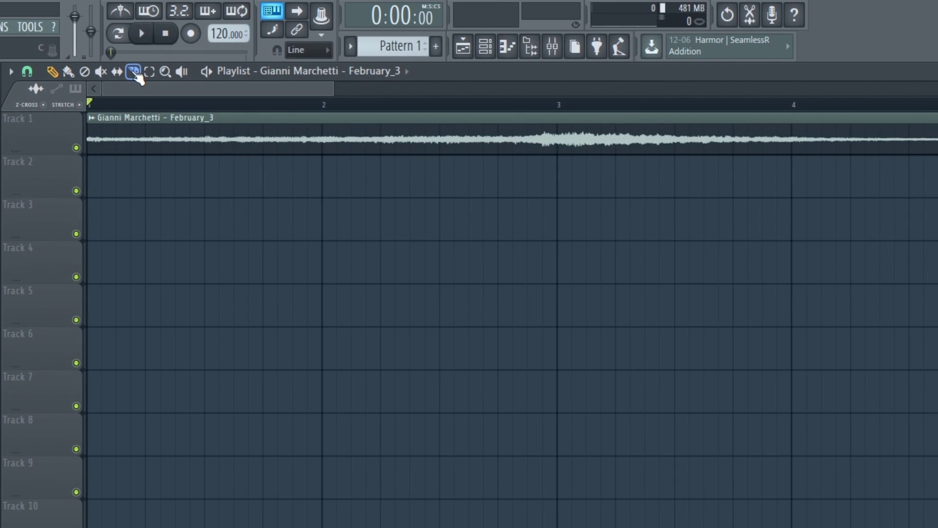
{"action": "left_click", "coordinate": [135, 72]}
{"action": "mouse_move", "coordinate": [558, 134]}
{"action": "left_mouse_down"}
{"action": "mouse_move", "coordinate": [553, 157]}
{"action": "mouse_move", "coordinate": [456, 153]}
{"action": "mouse_move", "coordinate": [666, 259]}
{"action": "mouse_move", "coordinate": [455, 214]}
{"action": "mouse_move", "coordinate": [440, 184]}
{"action": "mouse_move", "coordinate": [594, 176]}
{"action": "mouse_move", "coordinate": [526, 168]}
{"action": "mouse_move", "coordinate": [557, 151]}
{"action": "mouse_move", "coordinate": [228, 142]}
{"action": "mouse_move", "coordinate": [557, 144]}
{"action": "left_mouse_up"}
{"action": "mouse_move", "coordinate": [541, 149]}
{"action": "left_mouse_down"}
{"action": "mouse_move", "coordinate": [553, 150]}
{"action": "mouse_move", "coordinate": [539, 151]}
{"action": "mouse_move", "coordinate": [550, 150]}
{"action": "mouse_move", "coordinate": [539, 151]}
{"action": "mouse_move", "coordinate": [561, 158]}
{"action": "mouse_move", "coordinate": [556, 165]}
{"action": "mouse_move", "coordinate": [558, 151]}
{"action": "mouse_move", "coordinate": [544, 151]}
{"action": "mouse_move", "coordinate": [597, 134]}
{"action": "left_mouse_up"}
{"action": "left_click", "coordinate": [52, 72]}
{"action": "scroll", "coordinate": [530, 132], "scroll_direction": "right", "scroll_amount": 1}
{"action": "left_click_drag", "start_coordinate": [333, 89], "coordinate": [322, 89]}
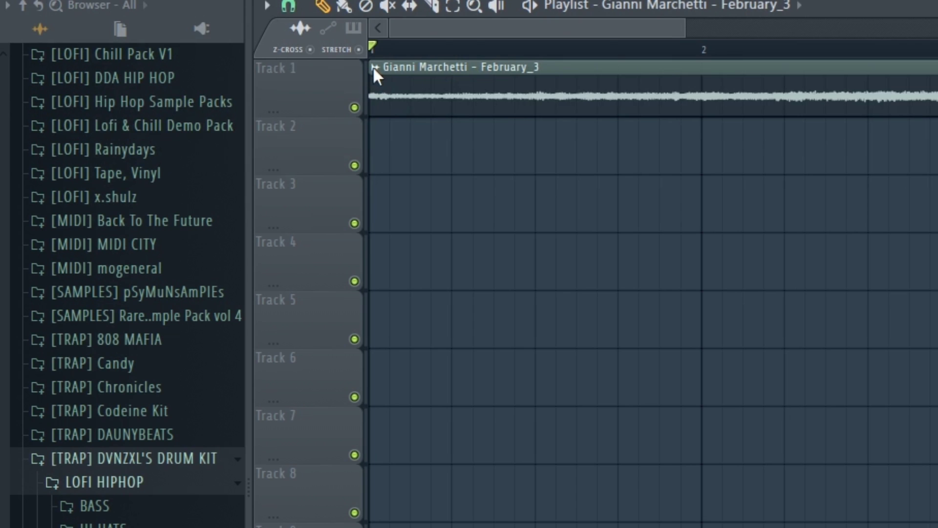
Step: Make the first sample clip unique and stretch its end to bar 3 to close the gap
{"action": "left_click", "coordinate": [374, 68]}
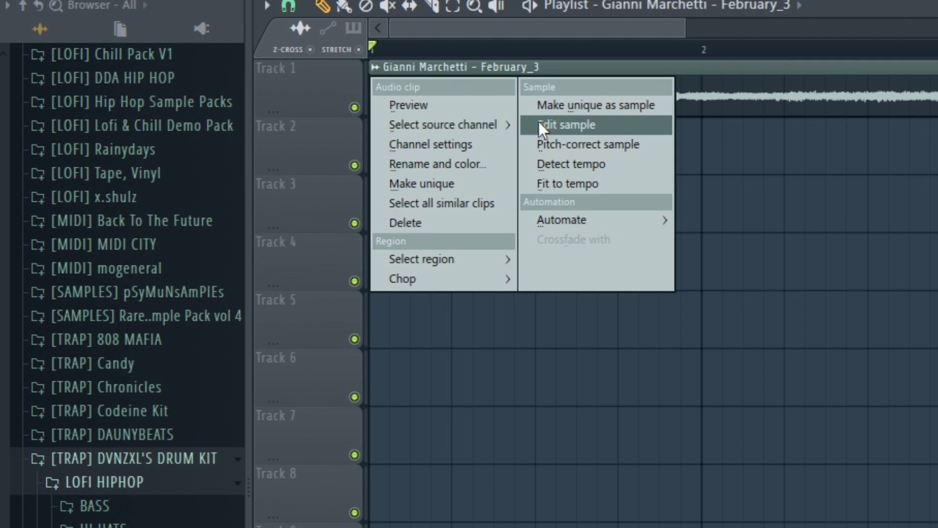
{"action": "left_click", "coordinate": [487, 183]}
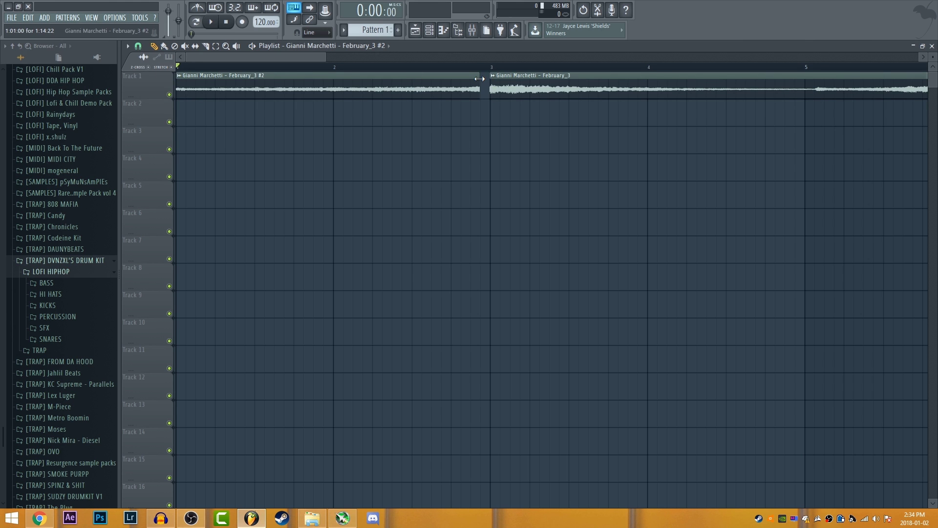
{"action": "left_click_drag", "start_coordinate": [480, 79], "coordinate": [488, 78]}
{"action": "double_click", "coordinate": [466, 91]}
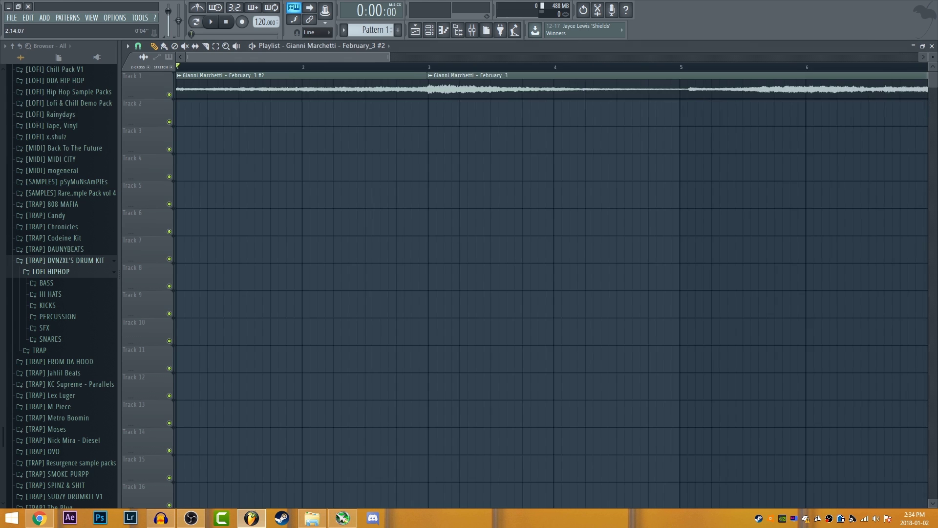
Step: Slice the clip starting at bar 3 just after bar 5, where the quiet passage ends
{"action": "left_click_drag", "start_coordinate": [392, 57], "coordinate": [368, 57]}
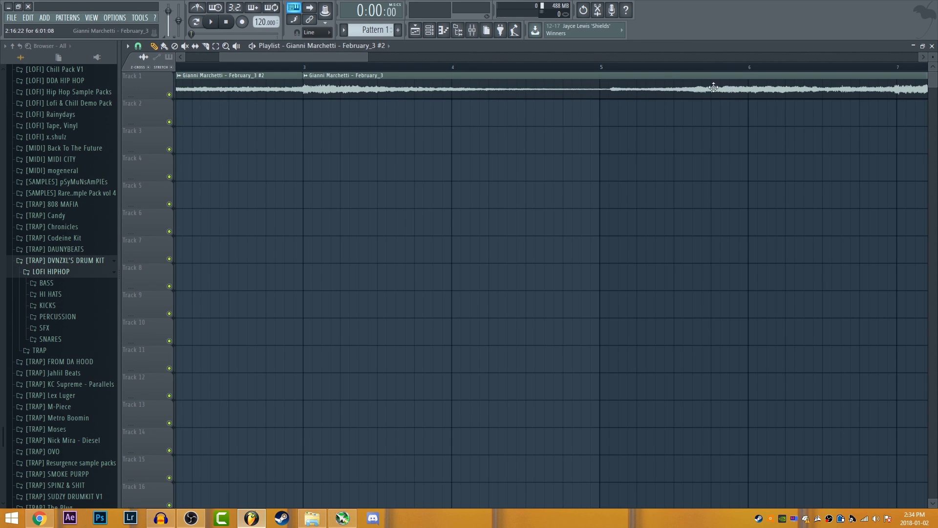
{"action": "left_click", "coordinate": [205, 46]}
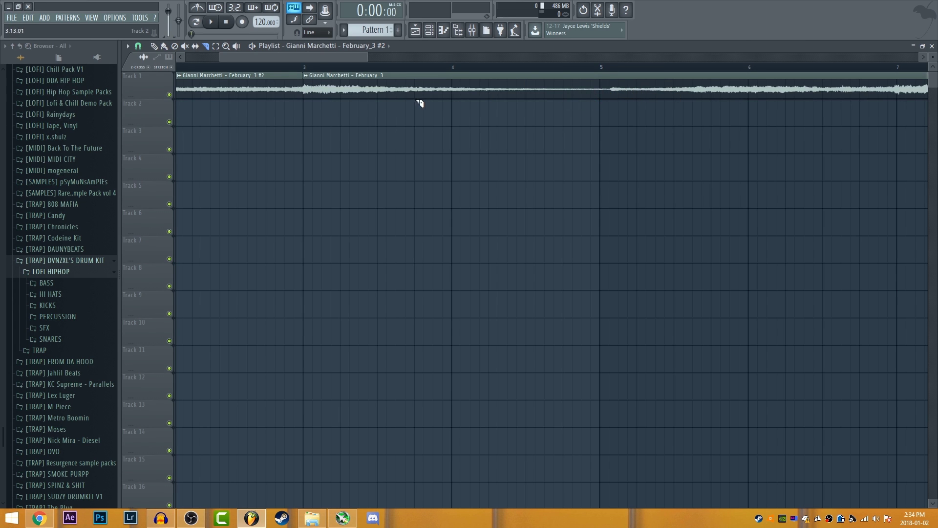
{"action": "left_click", "coordinate": [610, 98]}
{"action": "left_click", "coordinate": [154, 46]}
Step: Make the clip at bar 3 unique and fit its end to bar 5, with the following clip moved against it
{"action": "left_click", "coordinate": [306, 76]}
{"action": "left_click", "coordinate": [365, 130]}
{"action": "left_click_drag", "start_coordinate": [604, 88], "coordinate": [596, 86]}
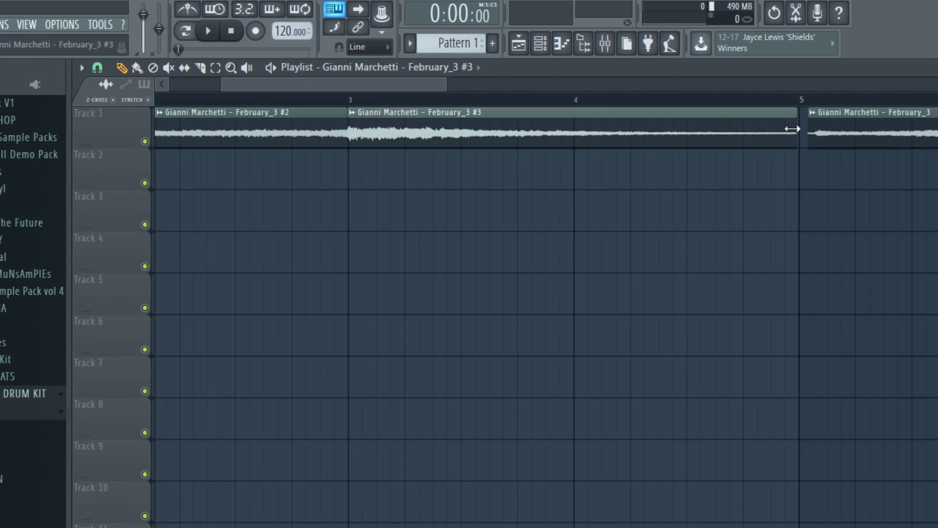
{"action": "left_click_drag", "start_coordinate": [873, 126], "coordinate": [862, 126]}
Step: Slice the clip starting at bar 5 just before bar 7, where the waveform gets louder
{"action": "left_click", "coordinate": [200, 67]}
{"action": "left_click_drag", "start_coordinate": [806, 112], "coordinate": [806, 148]}
{"action": "left_click", "coordinate": [122, 67]}
{"action": "scroll", "coordinate": [764, 124], "scroll_direction": "down", "scroll_amount": 3}
{"action": "scroll", "coordinate": [772, 125], "scroll_direction": "up", "scroll_amount": 4}
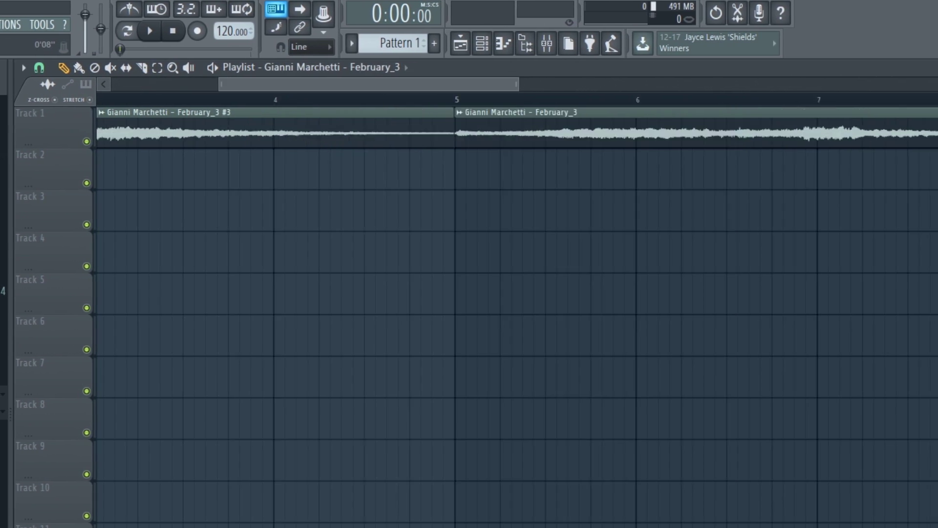
{"action": "left_click", "coordinate": [157, 67]}
{"action": "left_click_drag", "start_coordinate": [711, 113], "coordinate": [711, 146]}
Step: Move the cut-off part to bar 7 and stretch the end of the preceding clip to meet it
{"action": "left_click", "coordinate": [80, 68]}
{"action": "left_click_drag", "start_coordinate": [781, 133], "coordinate": [805, 133]}
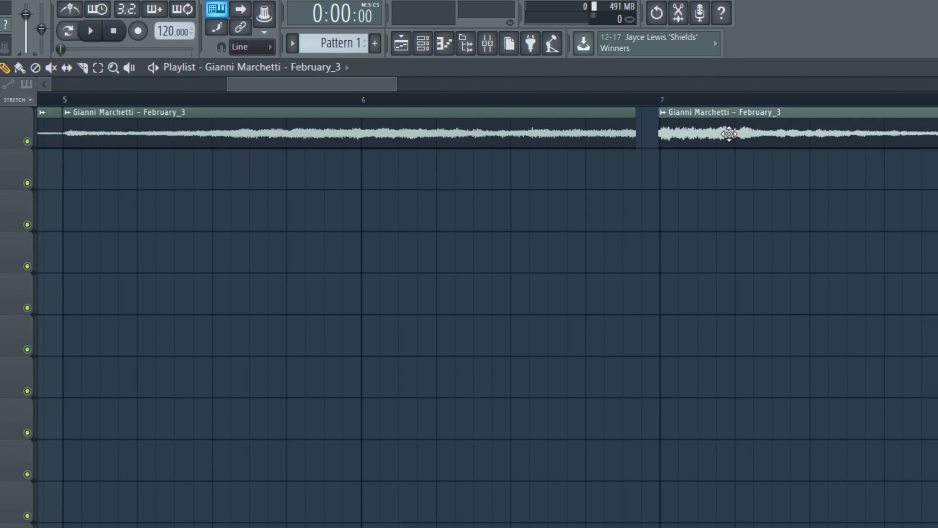
{"action": "left_click_drag", "start_coordinate": [634, 137], "coordinate": [659, 137]}
Step: Make the last clip, starting at bar 7, unique and fit its end to bar 9
{"action": "scroll", "coordinate": [630, 134], "scroll_direction": "down", "scroll_amount": 4}
{"action": "scroll", "coordinate": [630, 131], "scroll_direction": "up", "scroll_amount": 1}
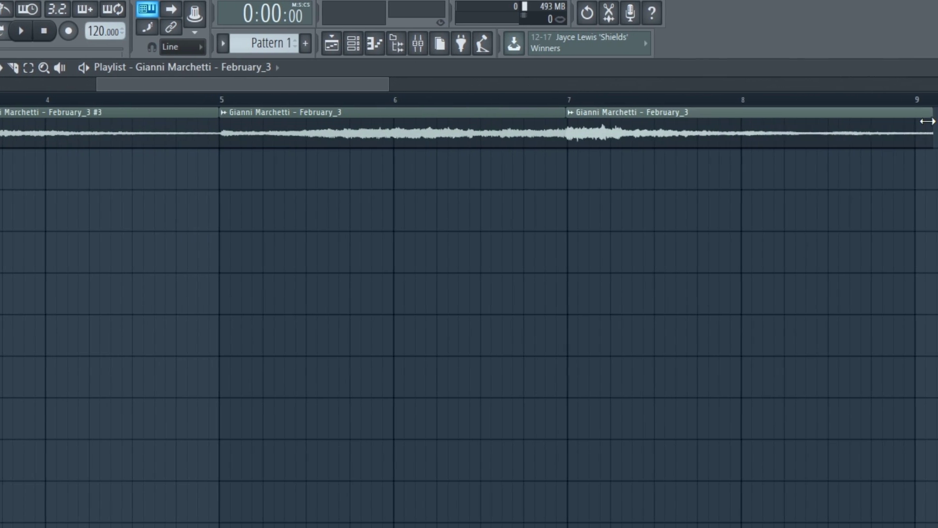
{"action": "left_click_drag", "start_coordinate": [928, 121], "coordinate": [912, 122]}
{"action": "key", "text": "ctrl+z"}
{"action": "left_click", "coordinate": [570, 112]}
{"action": "left_click", "coordinate": [623, 194]}
Step: Play the aligned sample clips in the playlist to check their timing, then stop playback
{"action": "left_click", "coordinate": [220, 99]}
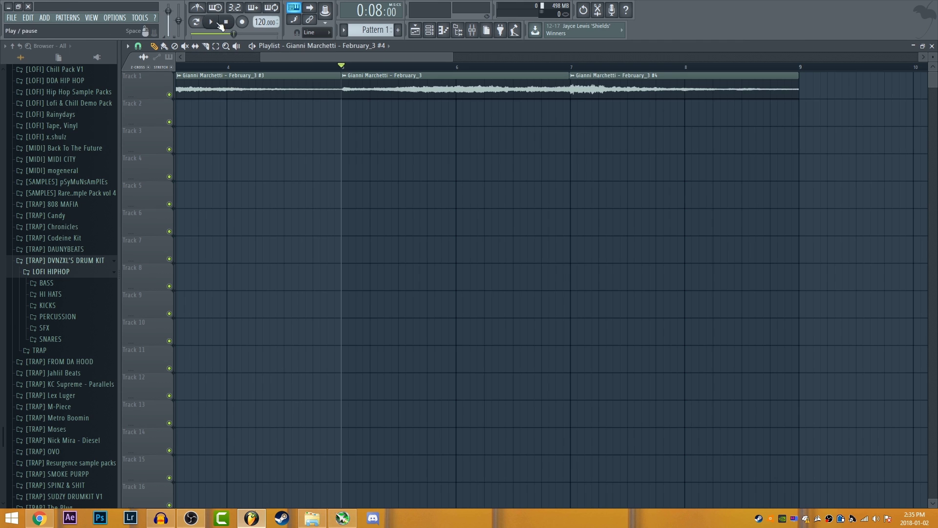
{"action": "left_click", "coordinate": [221, 26]}
{"action": "left_click_drag", "start_coordinate": [443, 57], "coordinate": [547, 57]}
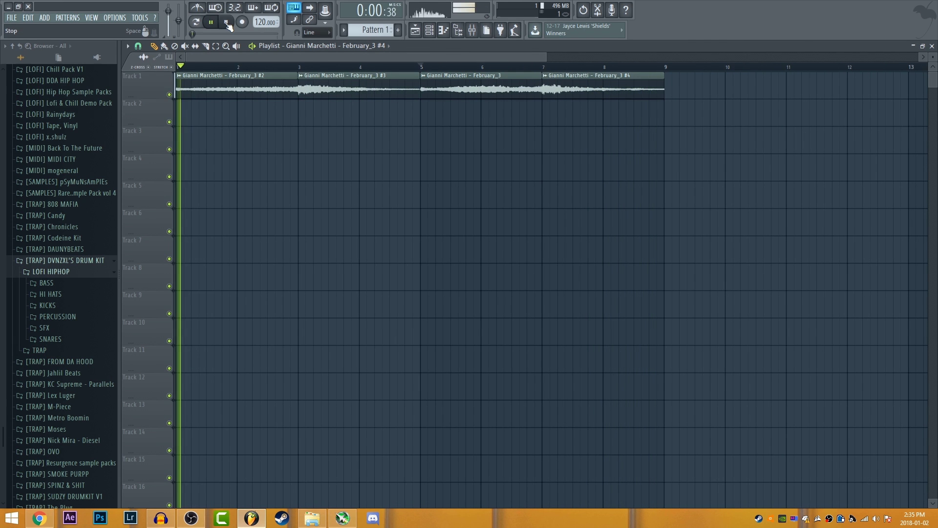
{"action": "left_click", "coordinate": [227, 24]}
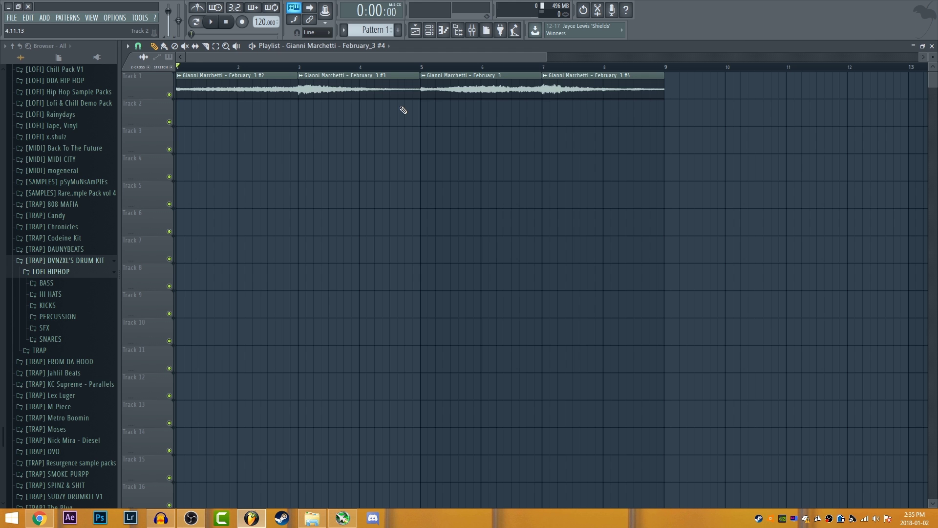
Step: Place the Pattern 1 drums on Track 2 beneath the sample, repeated four times from bar 1 to bar 9
{"action": "scroll", "coordinate": [443, 73], "scroll_direction": "up", "scroll_amount": 3}
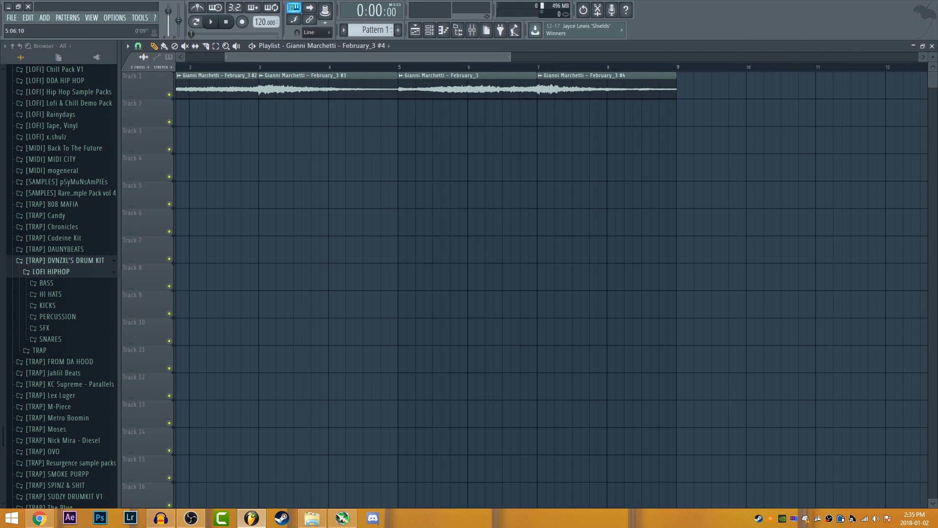
{"action": "scroll", "coordinate": [440, 77], "scroll_direction": "down", "scroll_amount": 1}
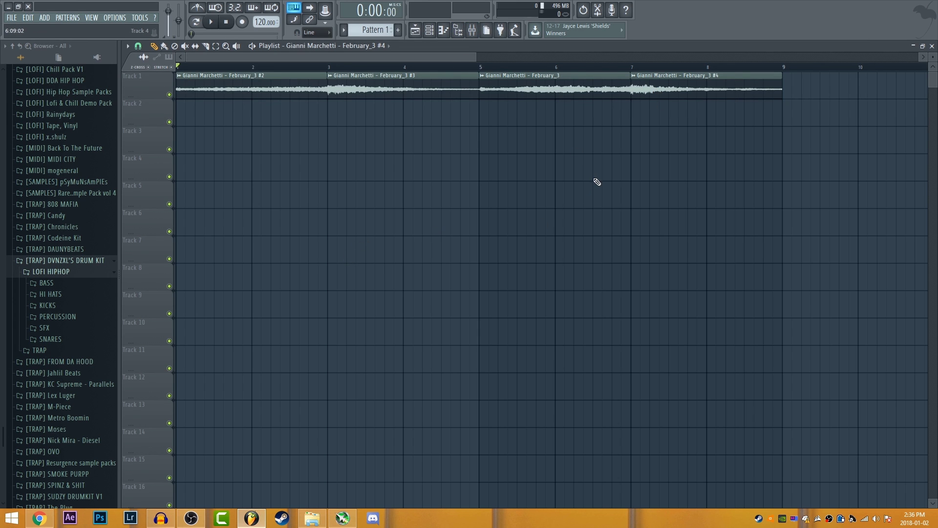
{"action": "mouse_move", "coordinate": [475, 57]}
{"action": "left_mouse_down"}
{"action": "mouse_move", "coordinate": [496, 57]}
{"action": "mouse_move", "coordinate": [470, 57]}
{"action": "left_mouse_up"}
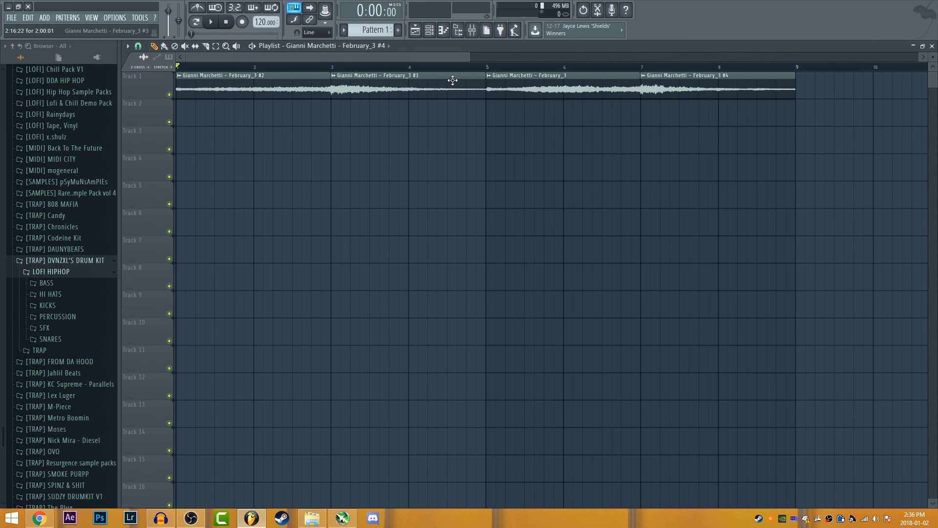
{"action": "scroll", "coordinate": [410, 66], "scroll_direction": "up", "scroll_amount": 1}
{"action": "scroll", "coordinate": [413, 66], "scroll_direction": "down", "scroll_amount": 1}
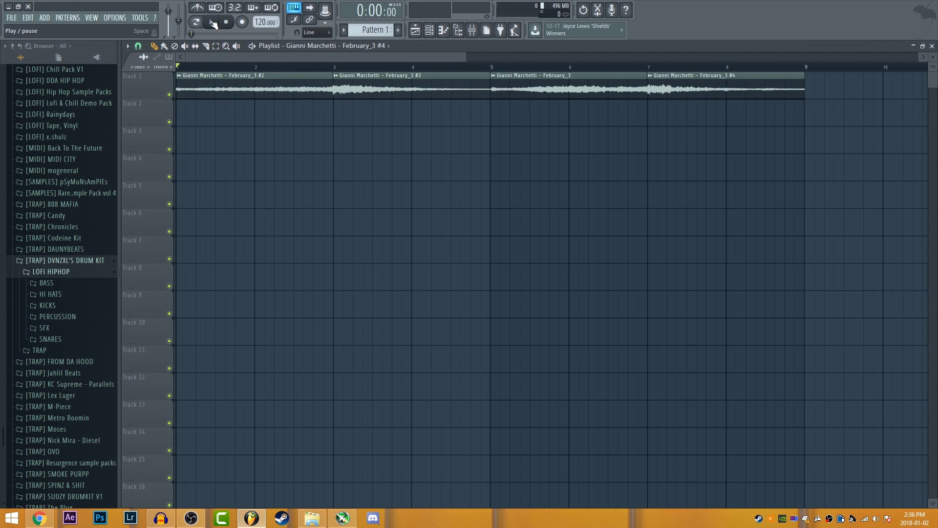
{"action": "left_click_drag", "start_coordinate": [377, 28], "coordinate": [251, 110]}
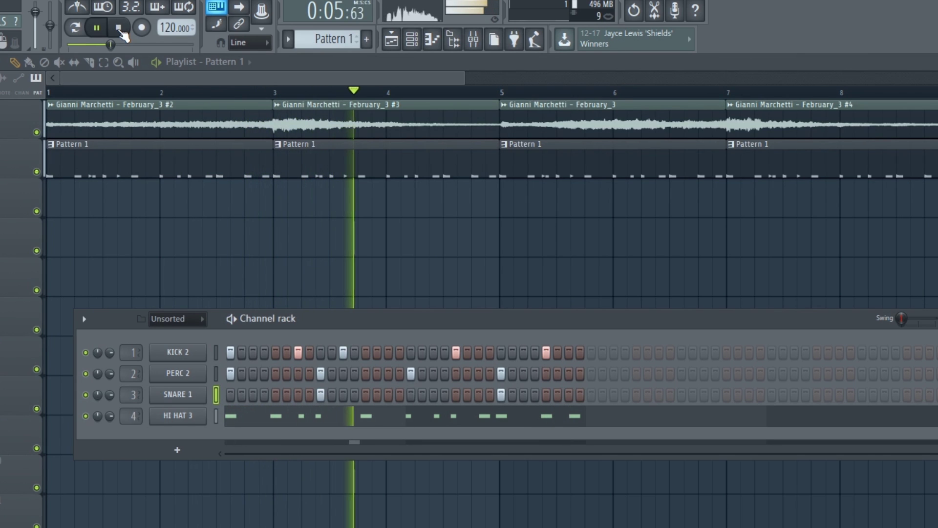
Step: View the channel settings of the sample clip at bar 3 during playback, then close them and stop playback
{"action": "double_click", "coordinate": [327, 131]}
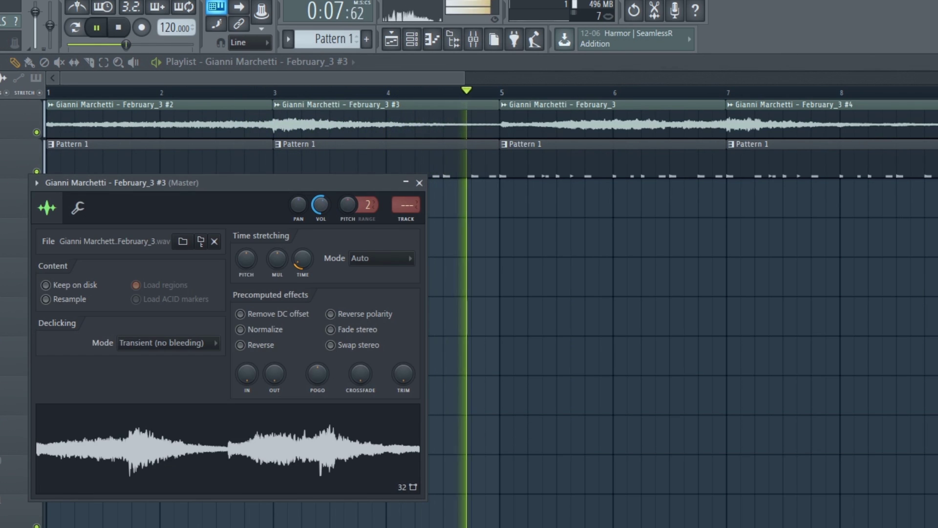
{"action": "left_click", "coordinate": [419, 182]}
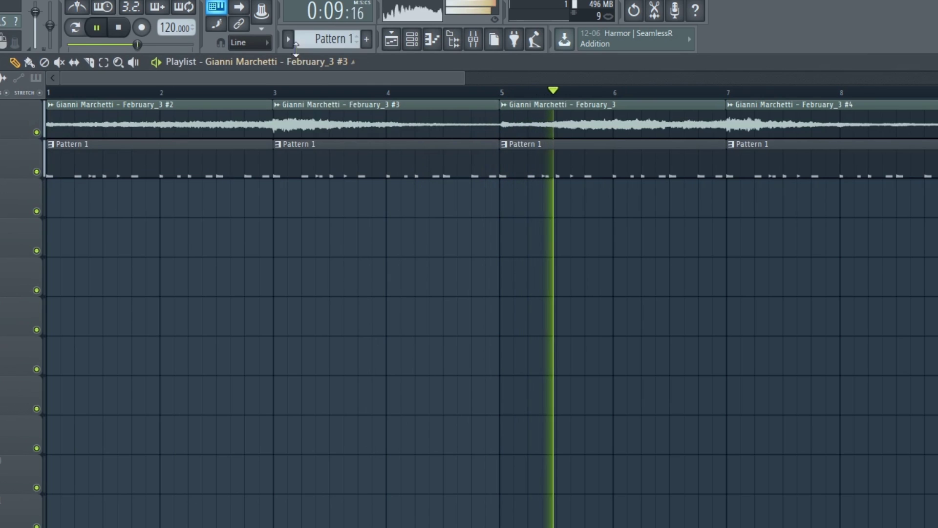
{"action": "left_click", "coordinate": [117, 28]}
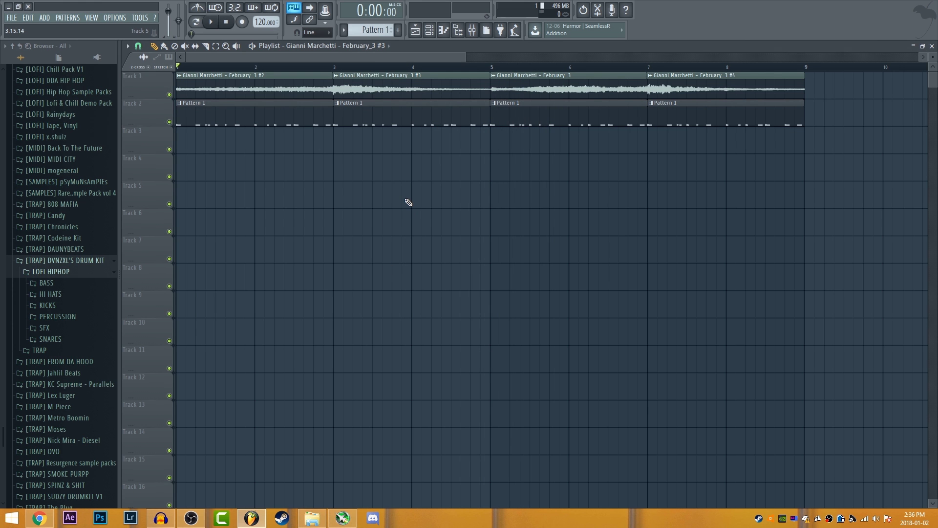
{"action": "left_click_drag", "start_coordinate": [465, 57], "coordinate": [513, 57]}
{"action": "left_click", "coordinate": [641, 203]}
{"action": "right_click", "coordinate": [674, 186]}
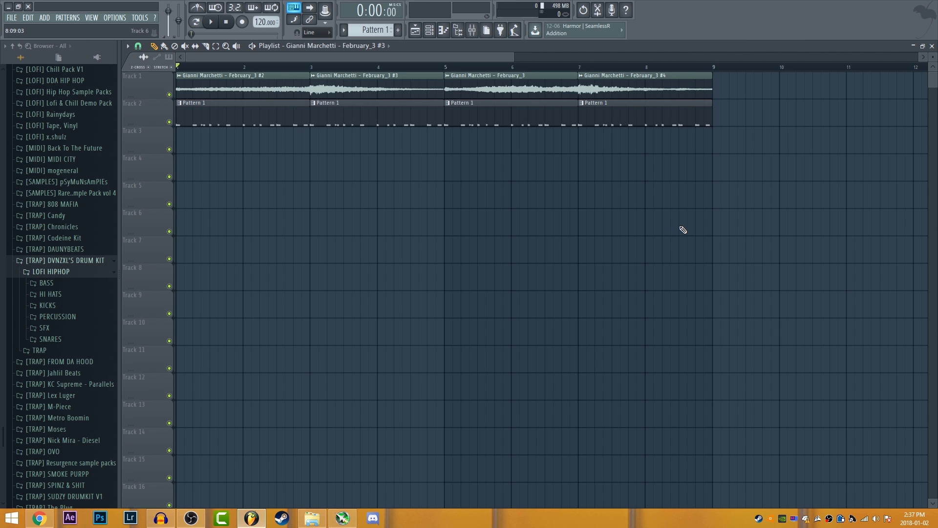
{"action": "scroll", "coordinate": [570, 185], "scroll_direction": "down", "scroll_amount": 1}
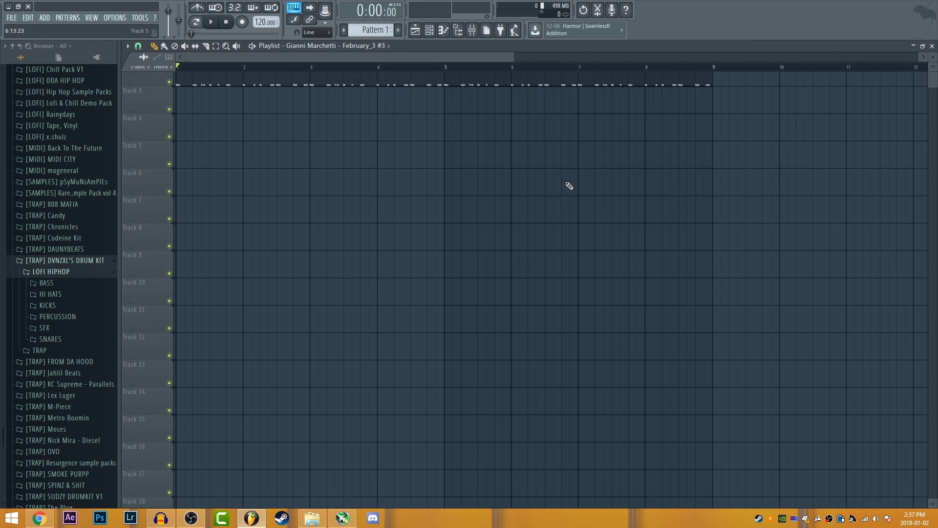
{"action": "scroll", "coordinate": [569, 186], "scroll_direction": "up", "scroll_amount": 1}
{"action": "left_click_drag", "start_coordinate": [513, 57], "coordinate": [475, 57]}
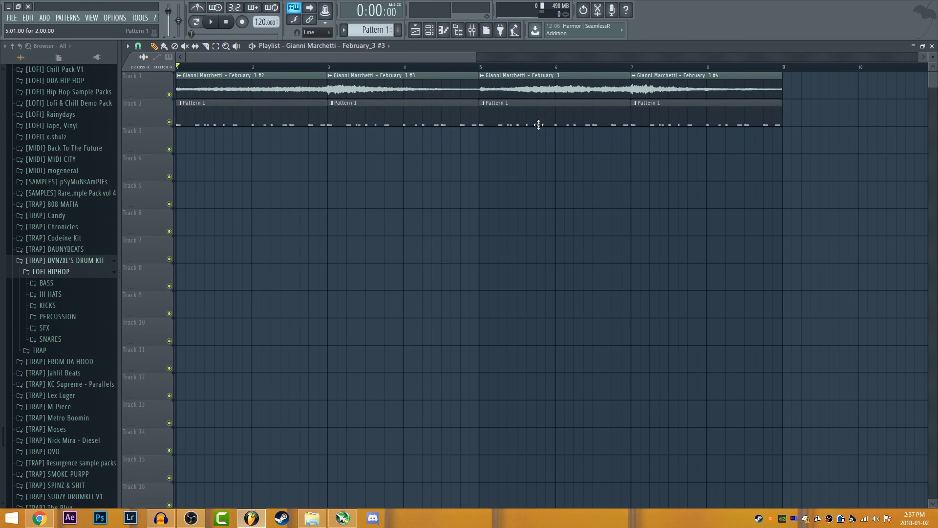